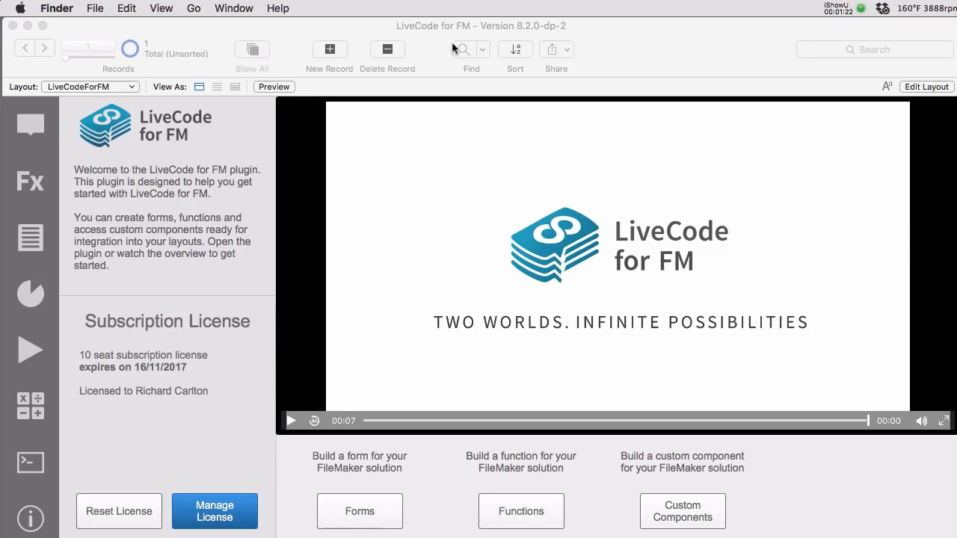
- Open the LiveCode Workspace's built-in function list (LCAppendToFile onward) and move it up-left
left_click(617, 57)
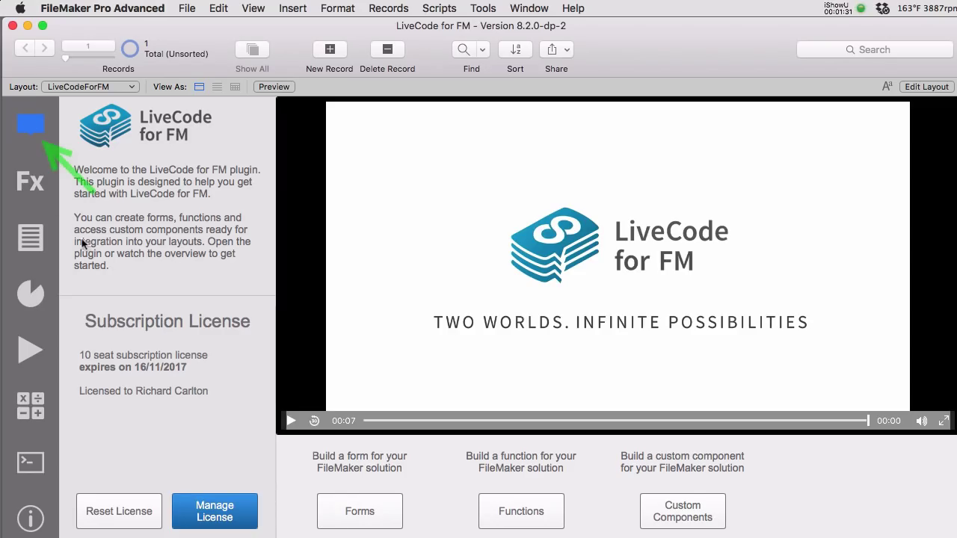
left_click(520, 511)
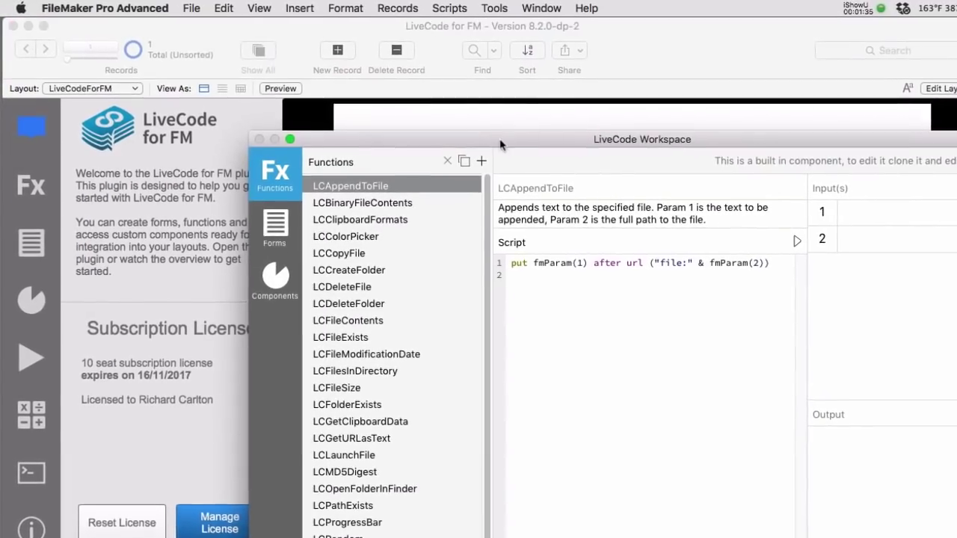
left_click_drag(501, 144, 364, 31)
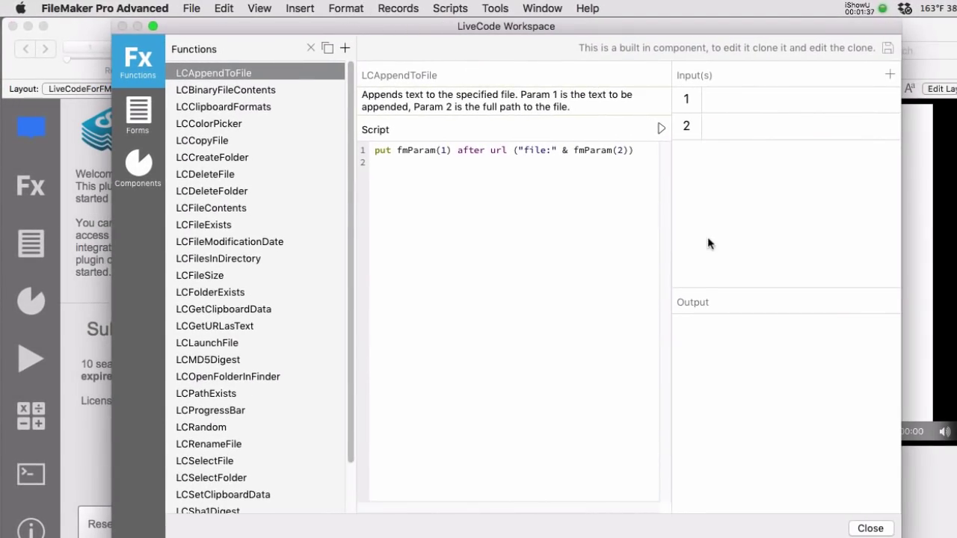
scroll(318, 398, "down", 3)
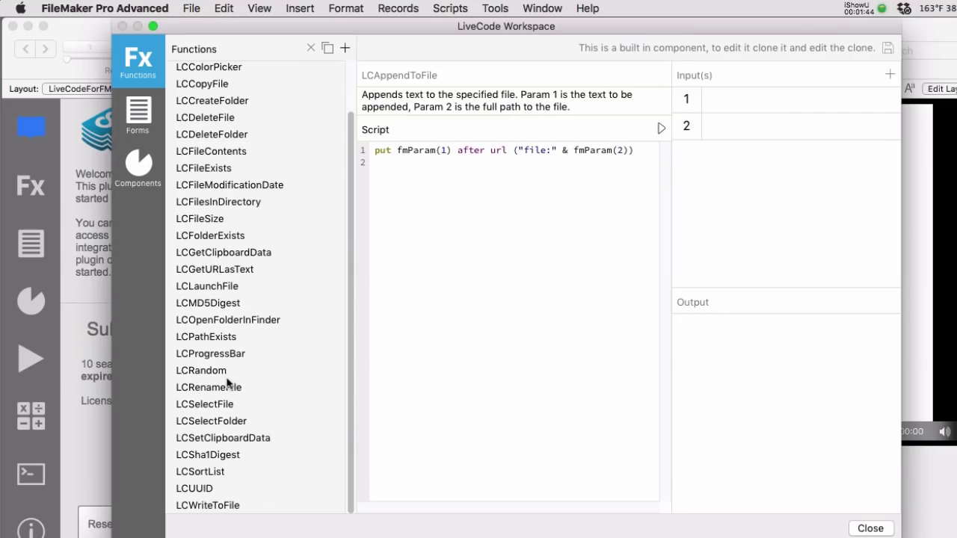
- Show the LCDropbox component's documentation and select its Set Field download example line
left_click(139, 166)
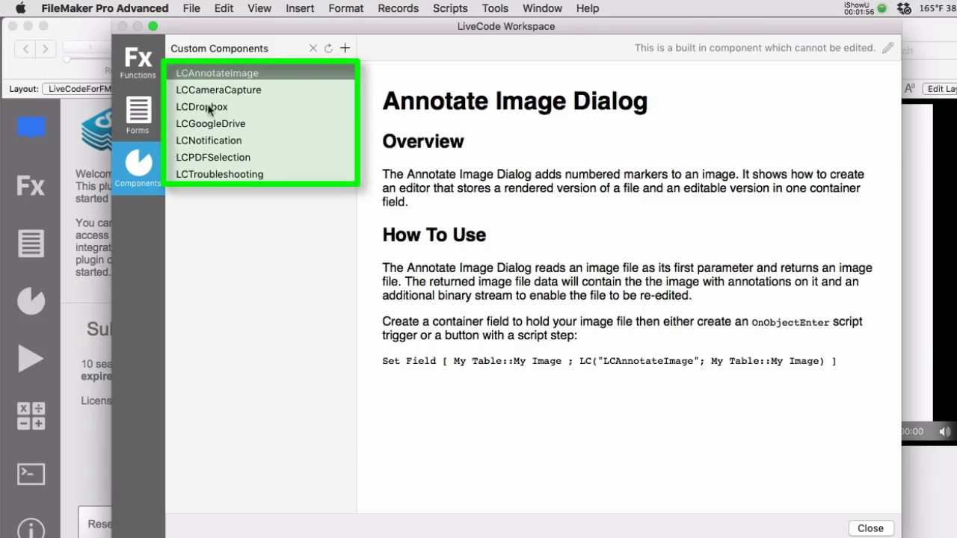
left_click(209, 107)
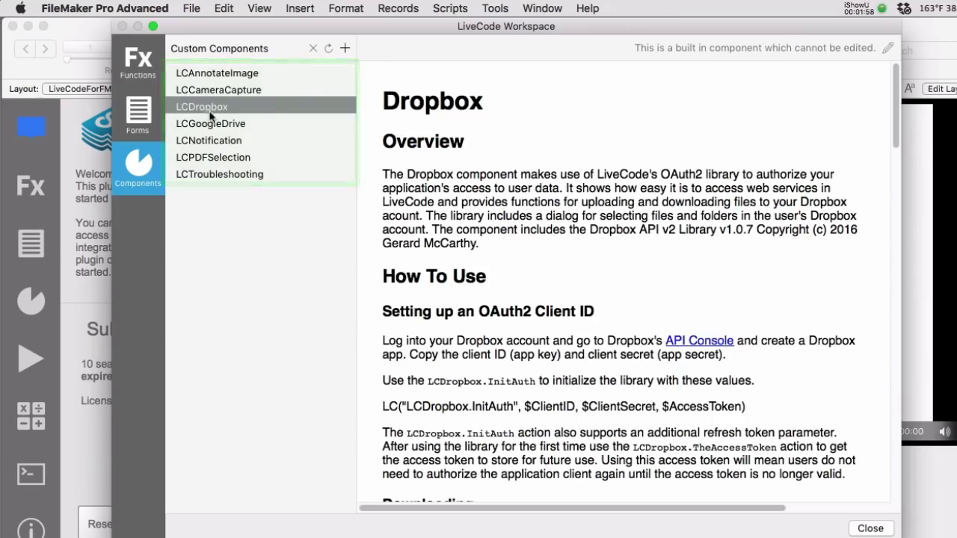
scroll(624, 283, "down", 2)
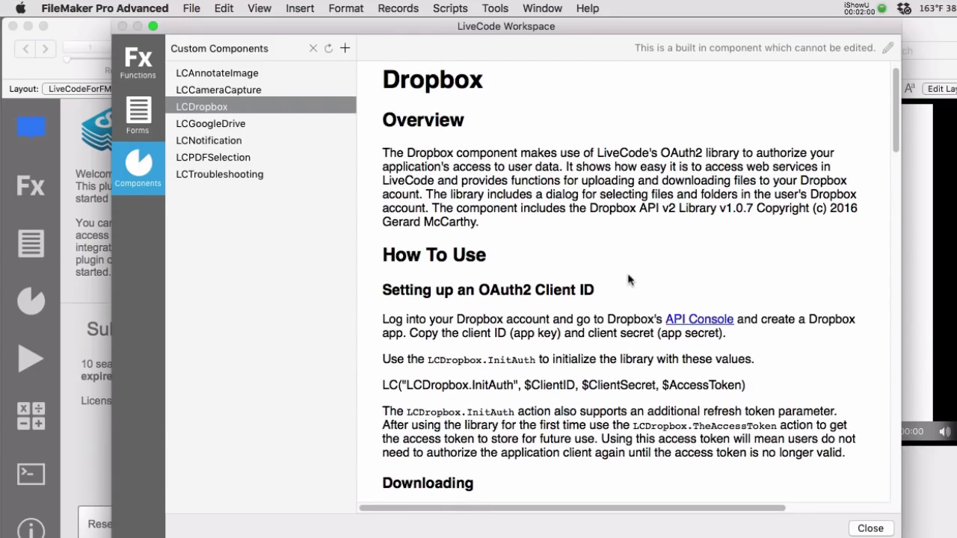
scroll(584, 243, "down", 3)
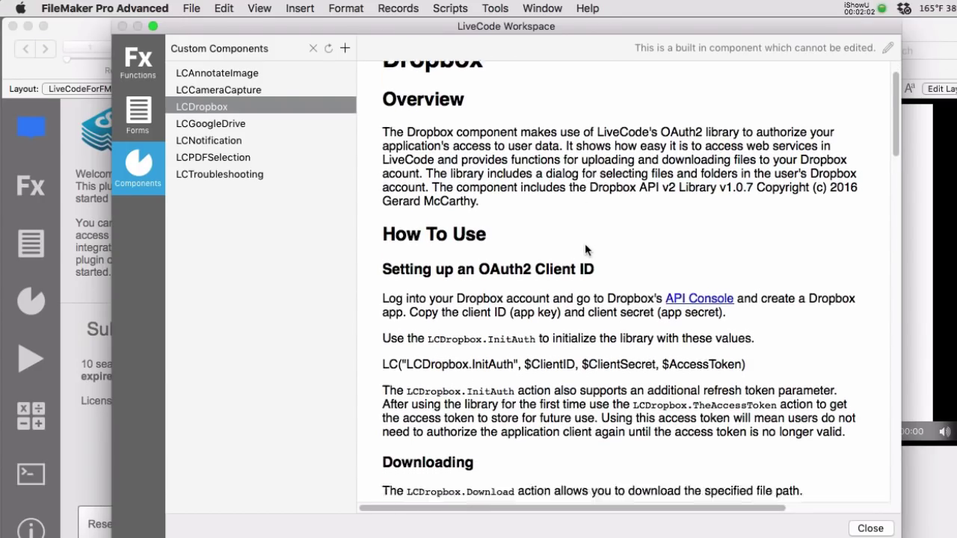
scroll(587, 249, "down", 6)
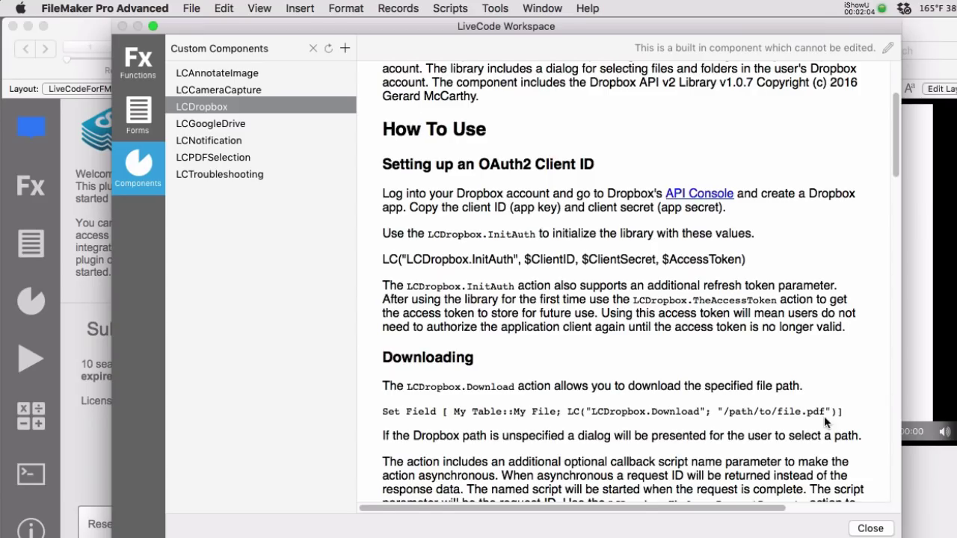
left_click_drag(855, 413, 391, 389)
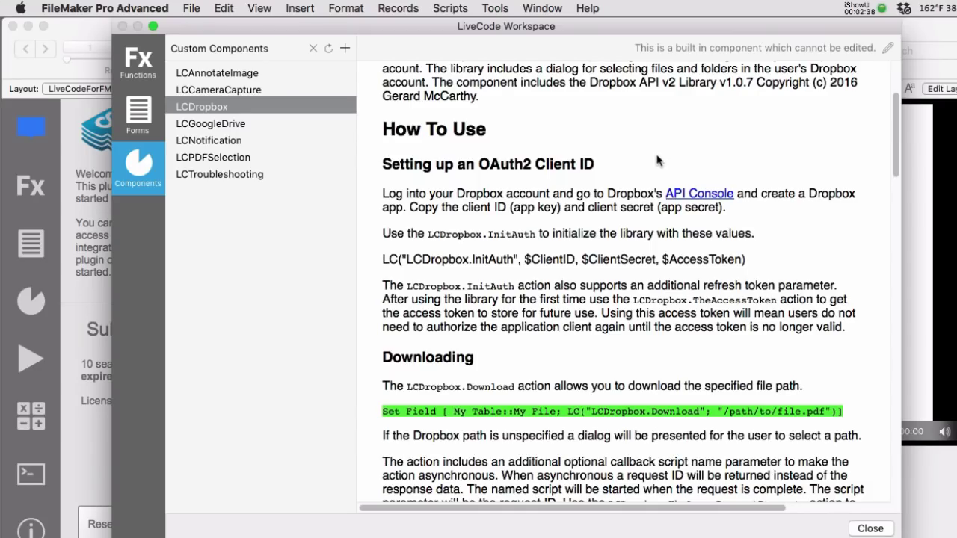
- Copy the API Console link and enter the account e-mail on the Dropbox sign-in page
right_click(692, 197)
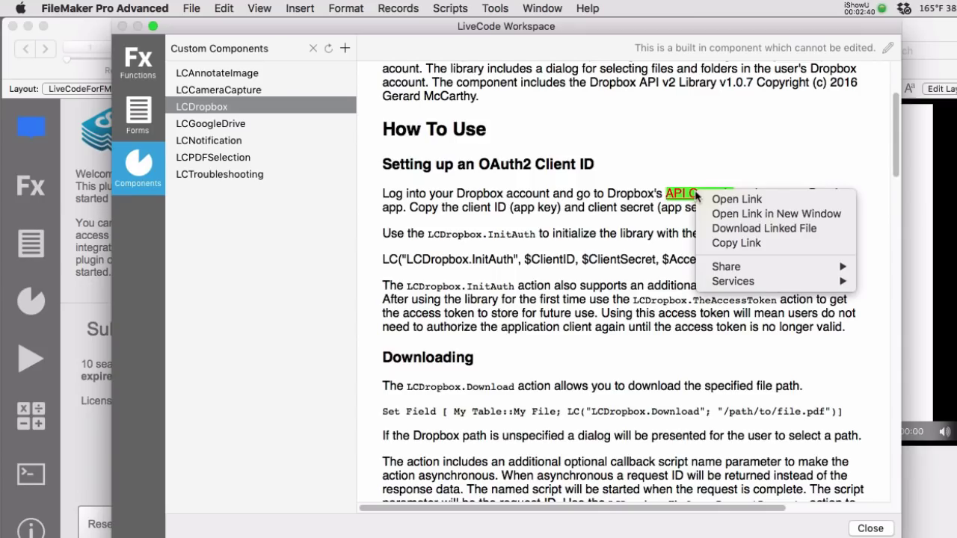
left_click(721, 245)
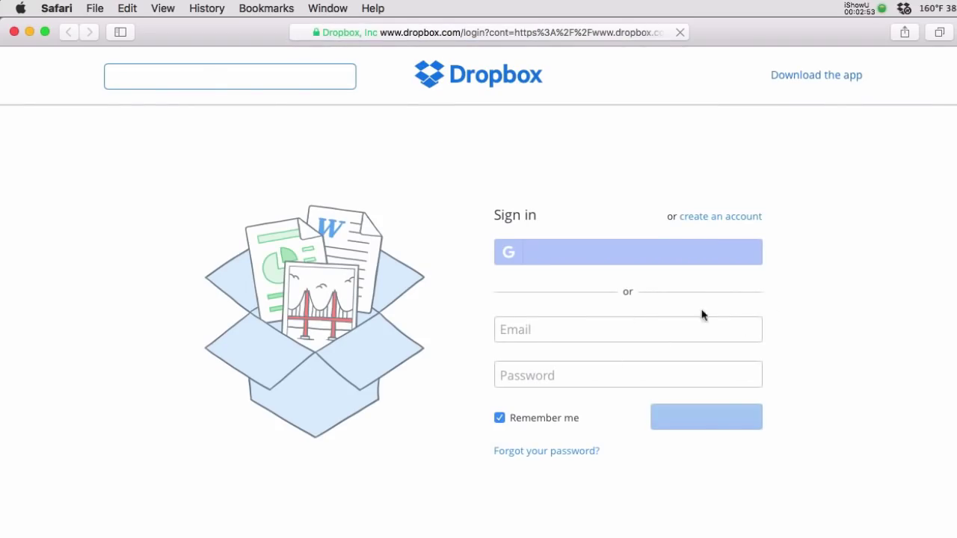
left_click(592, 331)
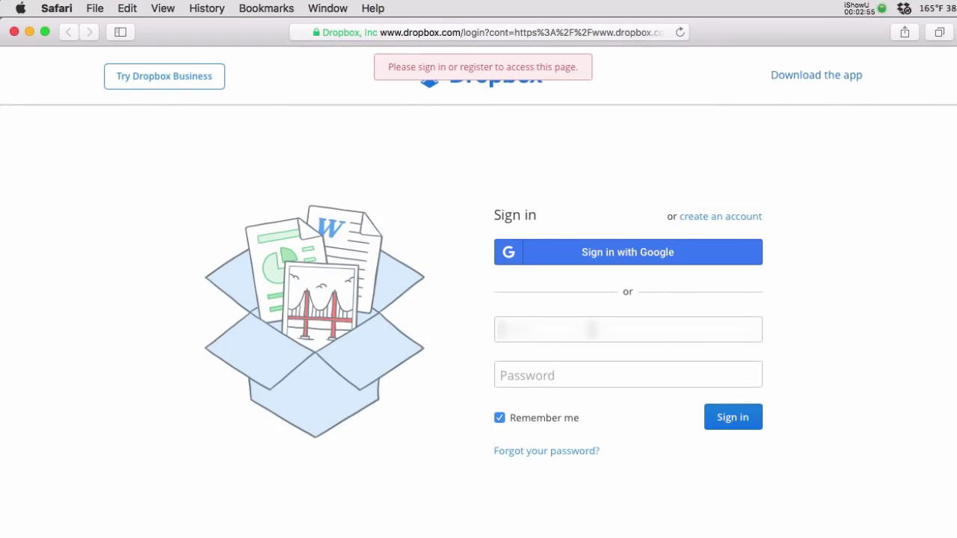
type("username")
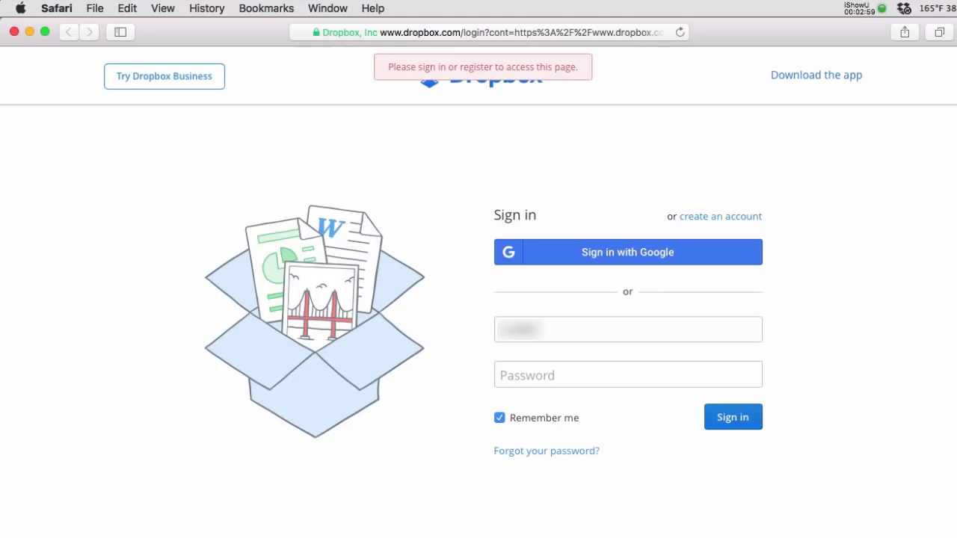
type("@gmail.com")
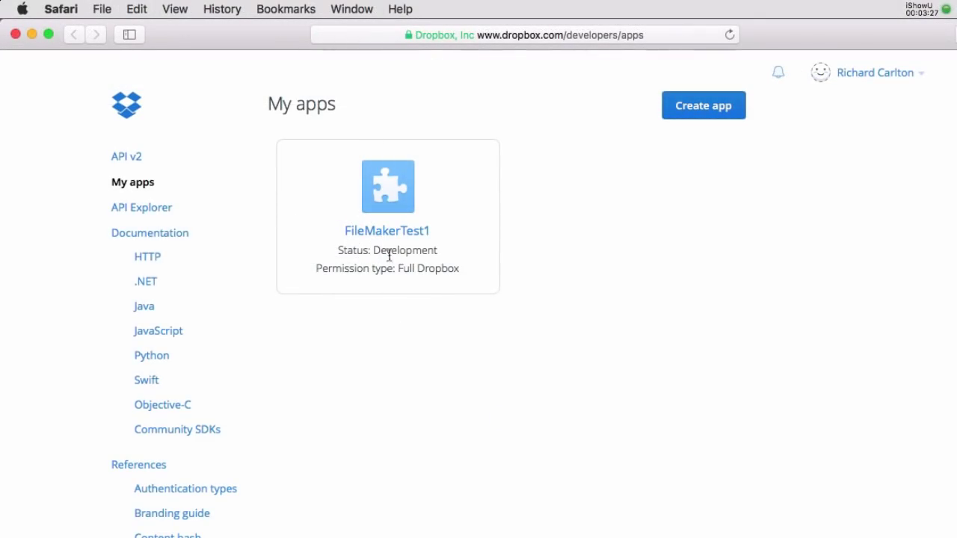
- Start a new Dropbox app using the Dropbox API with Full Dropbox access
left_click(699, 120)
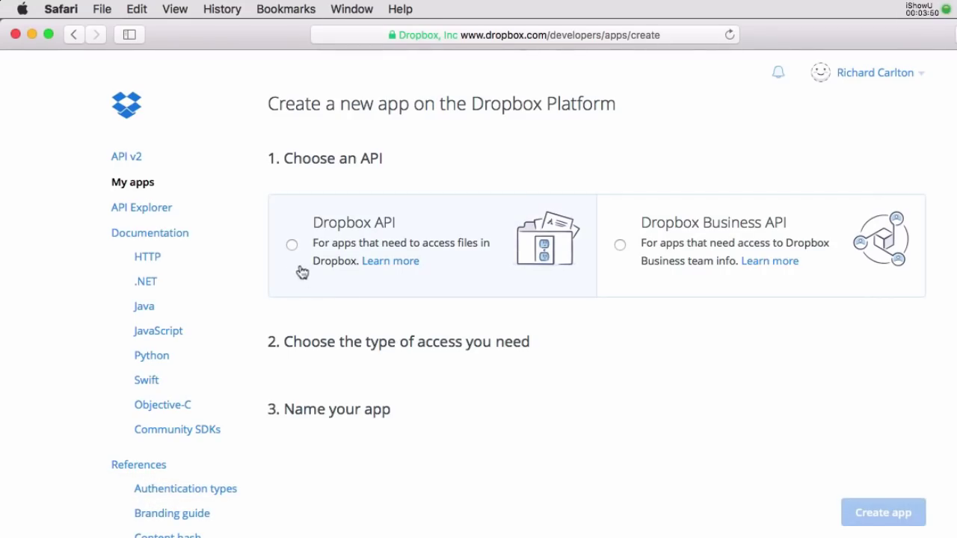
left_click(292, 245)
scroll(501, 449, "down", 2)
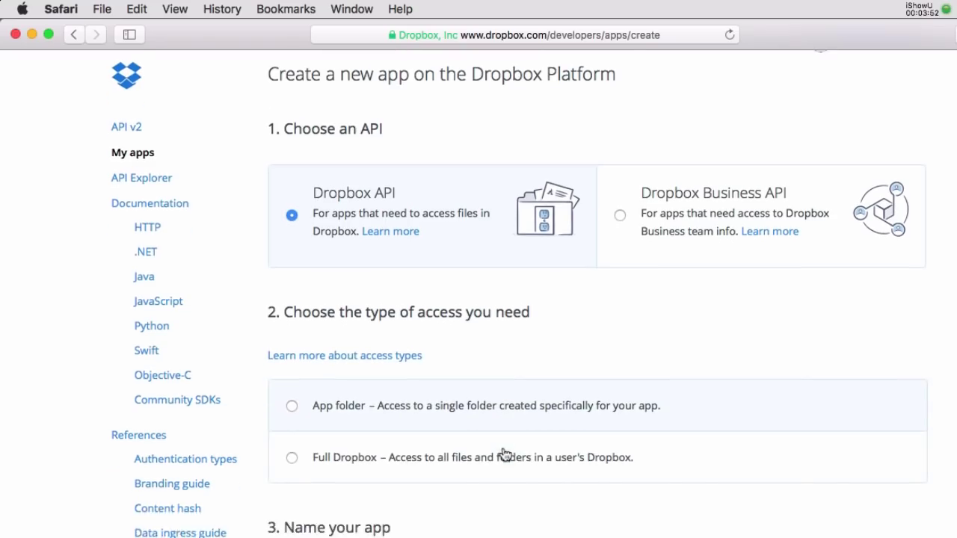
scroll(497, 454, "down", 1)
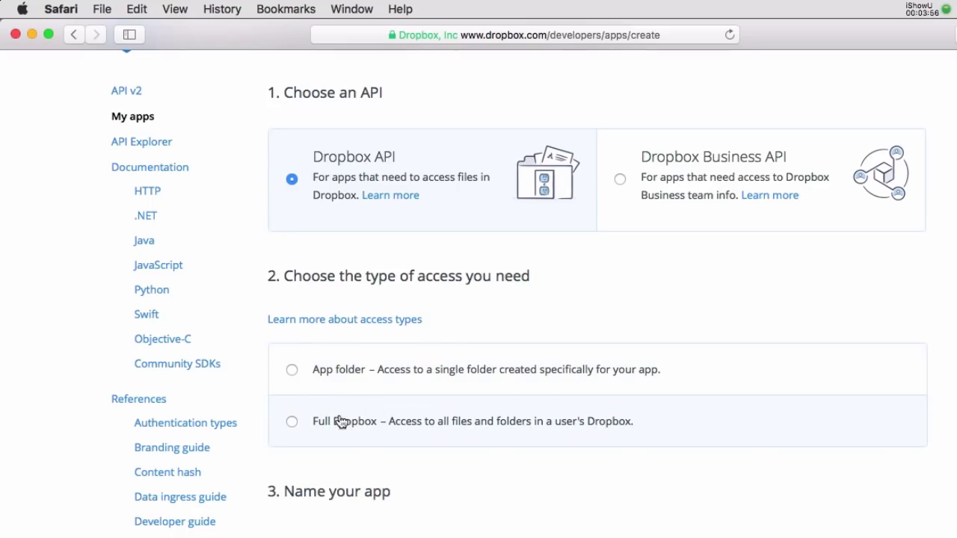
left_click(291, 424)
scroll(449, 496, "down", 4)
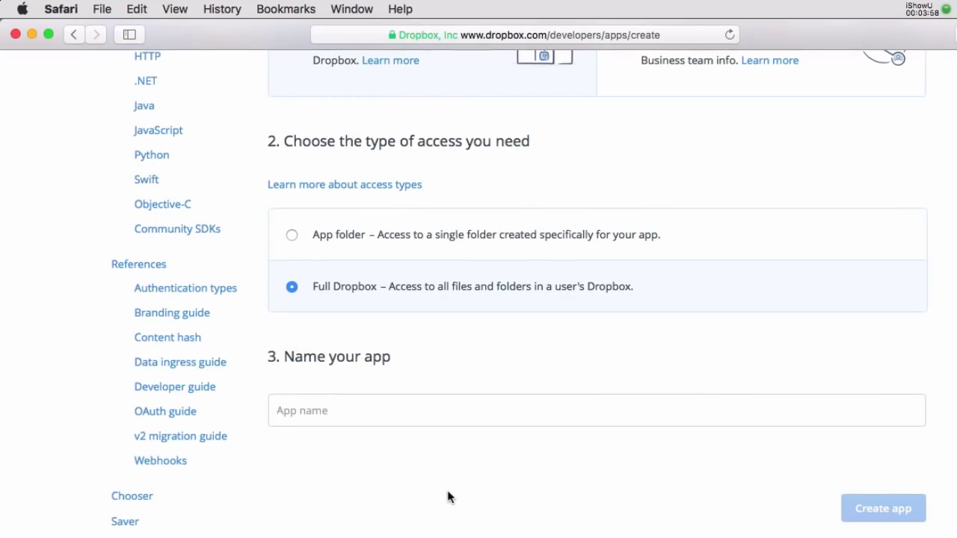
scroll(448, 496, "down", 1)
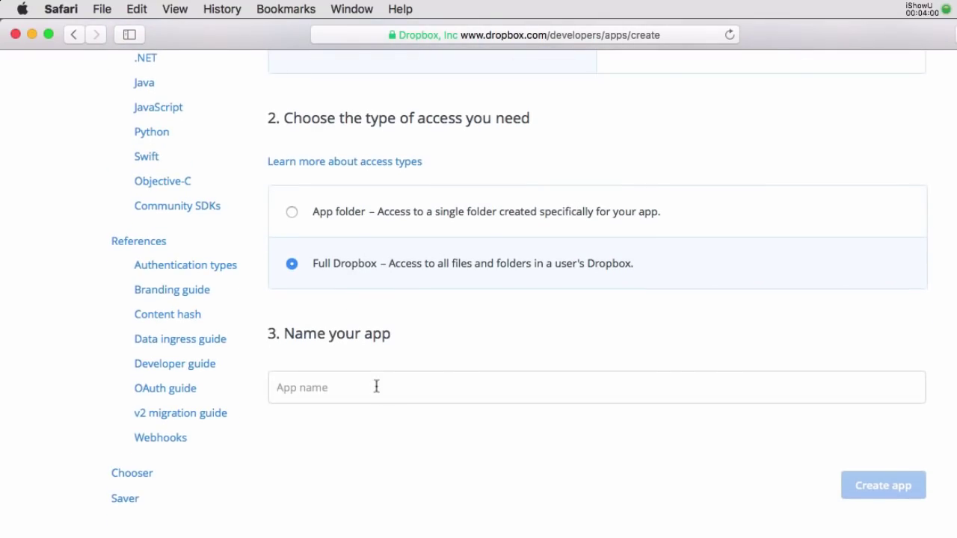
- Name the app RCCTest2, replacing the attempted Test2/Test3, and create it
type("Test")
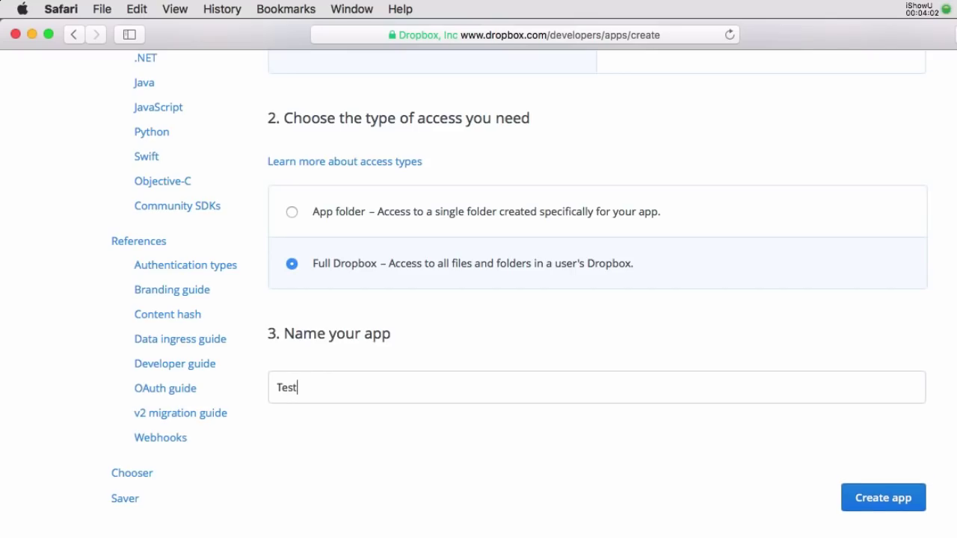
type("2")
left_click(891, 504)
left_click(384, 397)
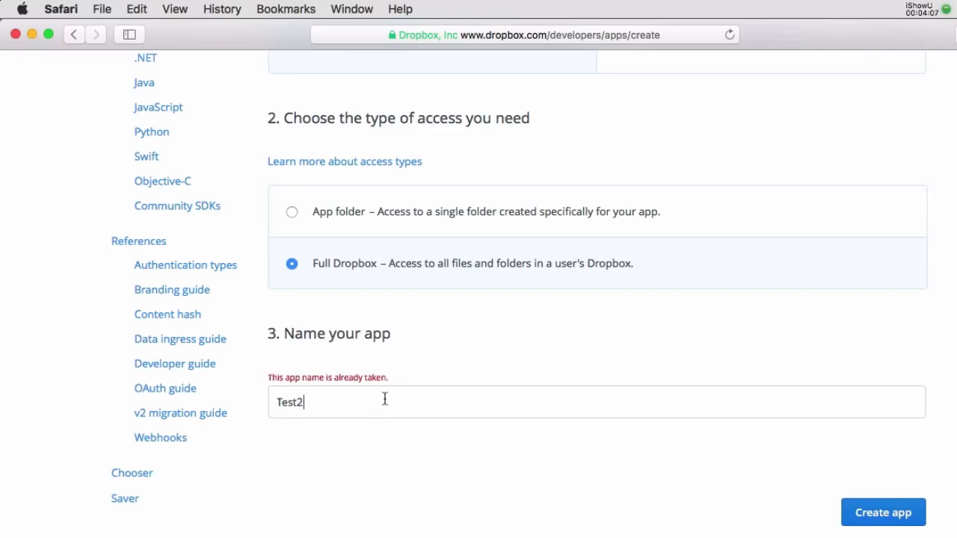
key("BackSpace")
type("3")
left_click_drag(272, 398, 419, 401)
type("RCCTest2")
left_click(875, 512)
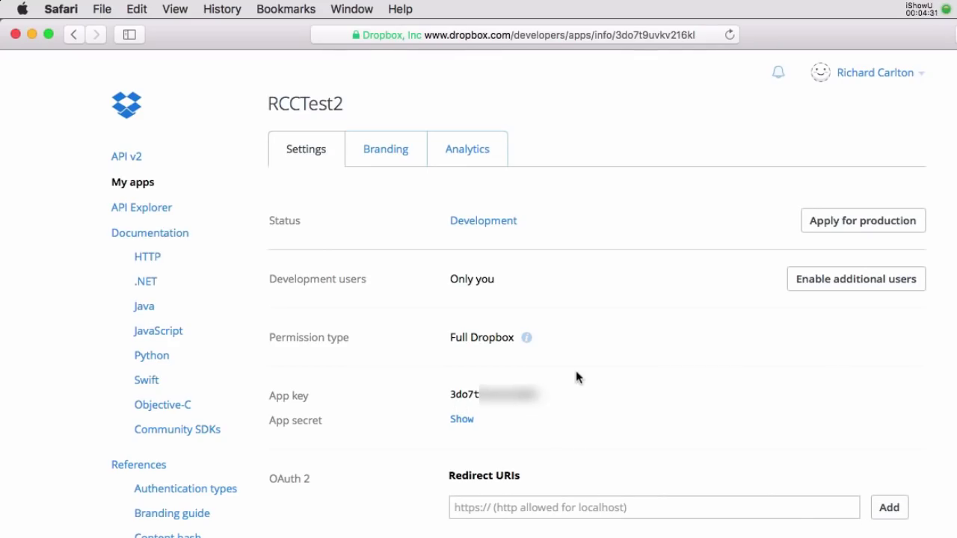
- Reveal the RCCTest2 app secret and generate an access token for the app
scroll(690, 363, "down", 3)
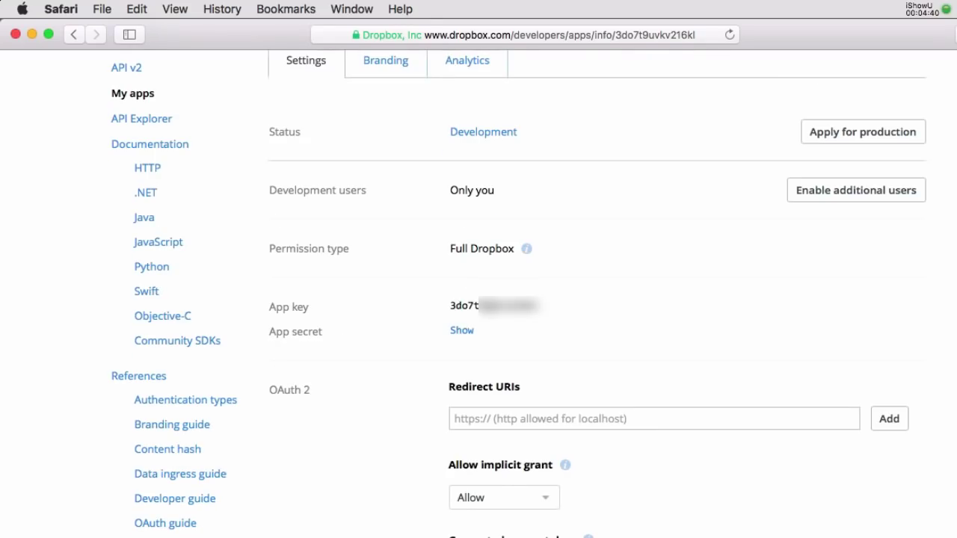
left_click(462, 331)
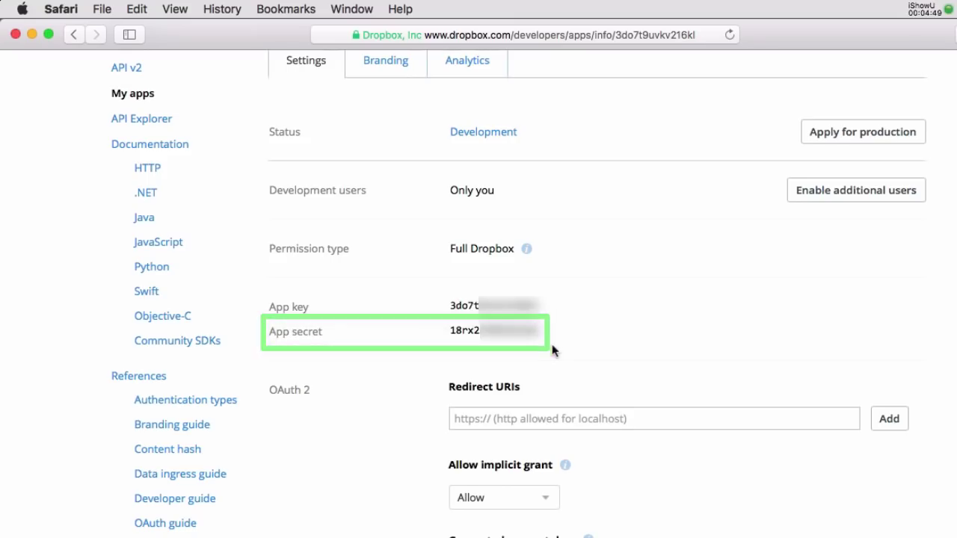
scroll(555, 348, "down", 4)
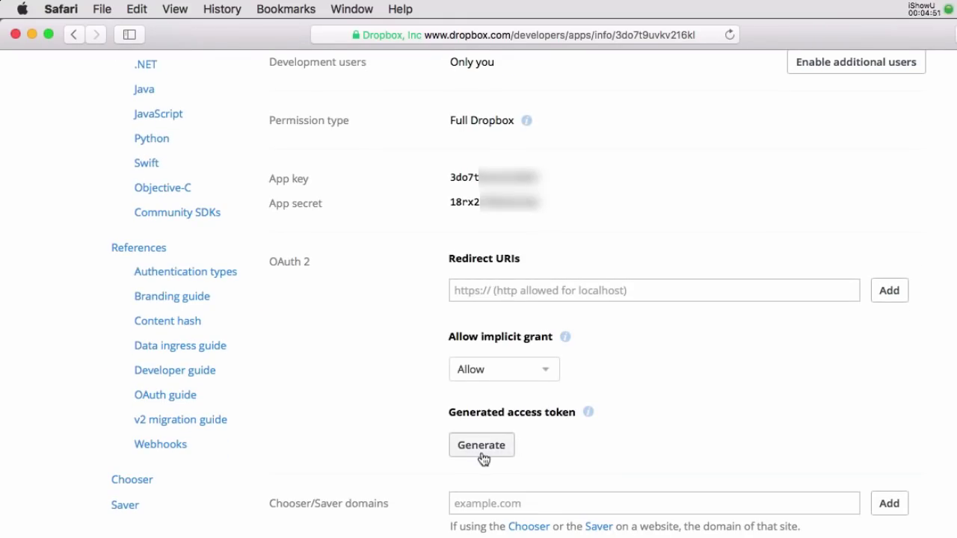
left_click(480, 452)
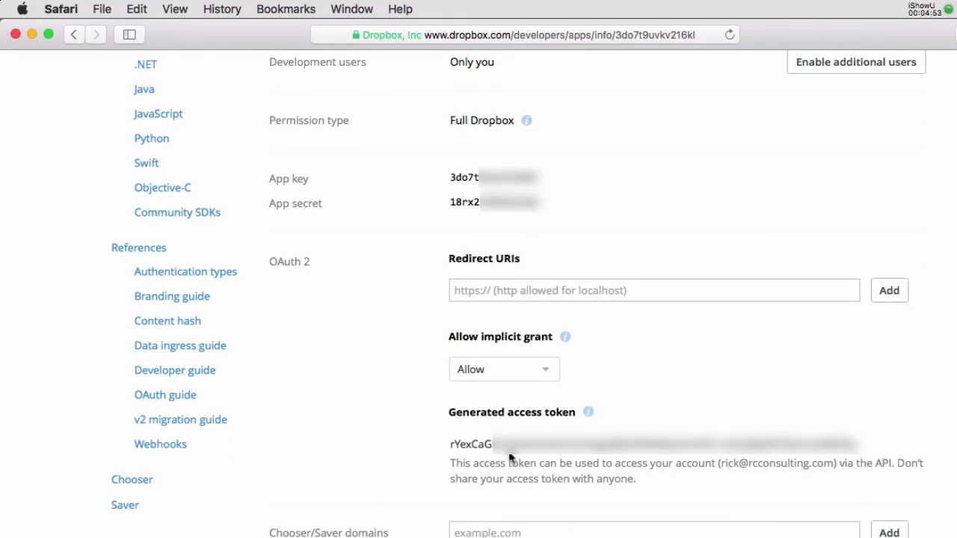
scroll(848, 419, "up", 1)
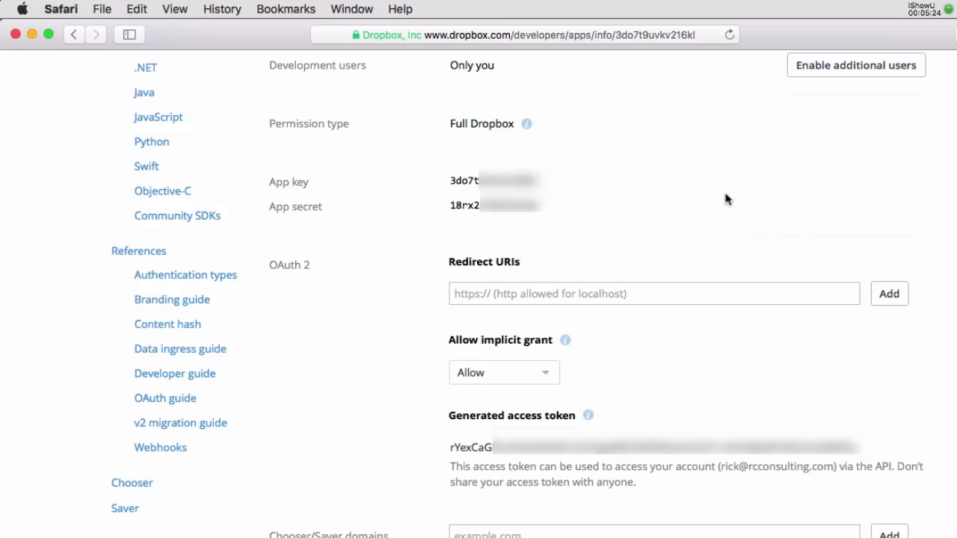
scroll(785, 211, "up", 5)
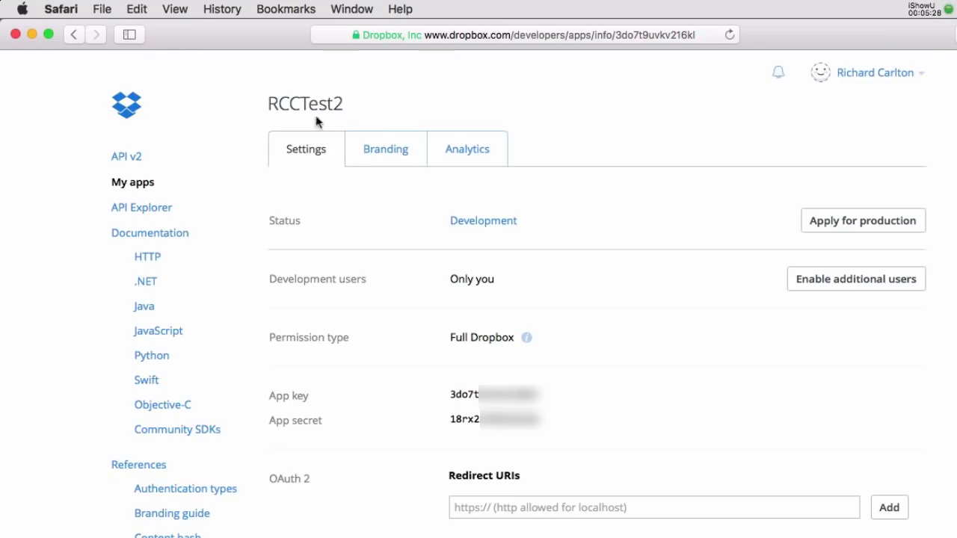
- Go back to My apps, open FileMakerTest1's settings and highlight its 1 / 500 development users
left_click(74, 35)
left_click(75, 35)
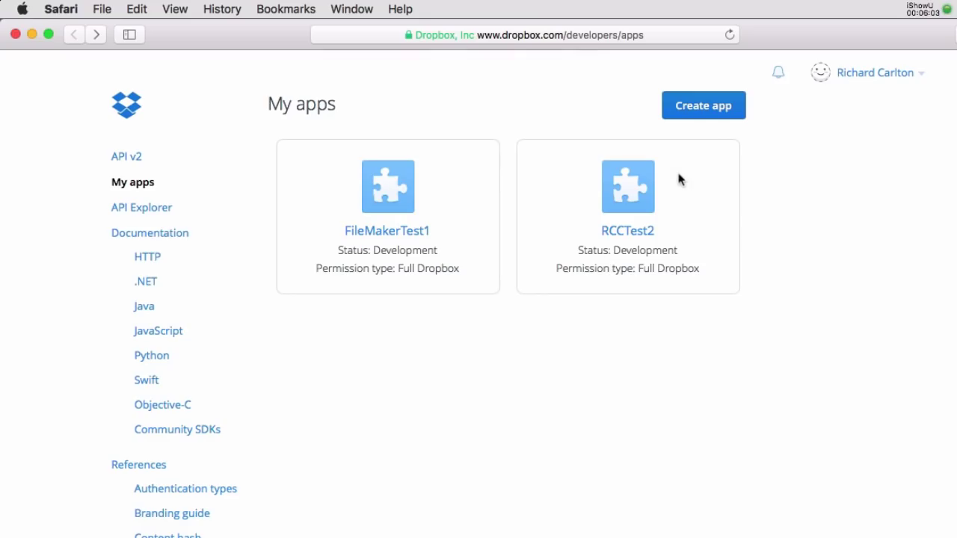
left_click(401, 196)
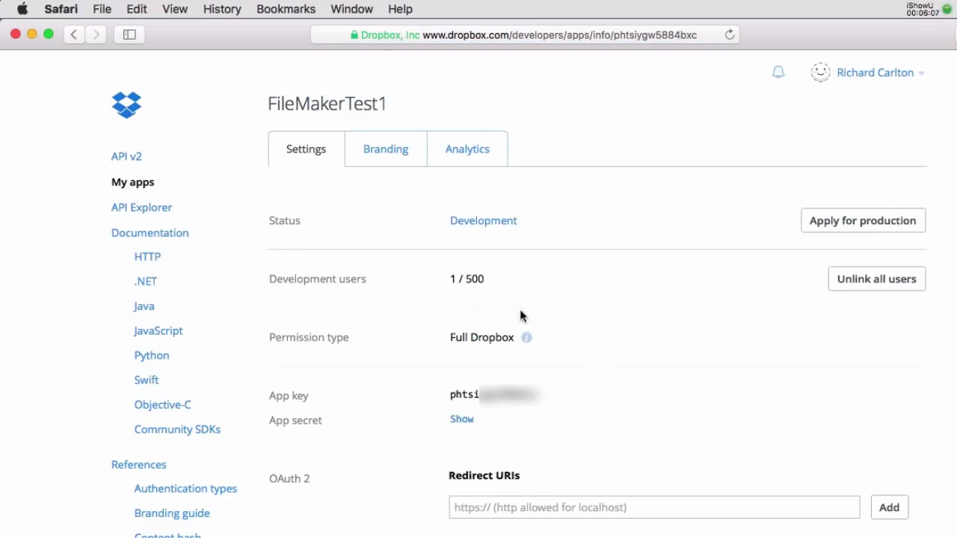
left_click_drag(488, 281, 451, 281)
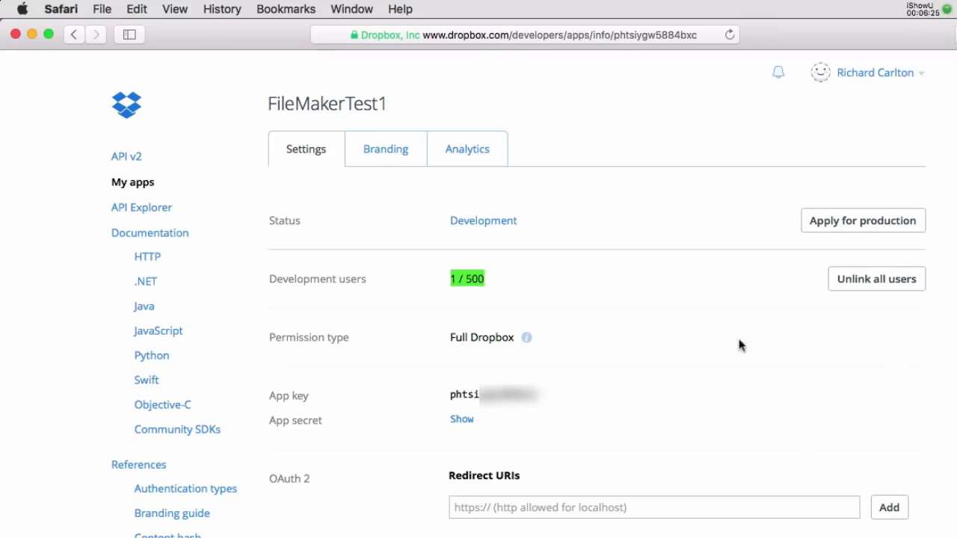
- Minimize Safari and step LiveCode for FM through the Eval and Exec demos to the example custom components
key("super+m")
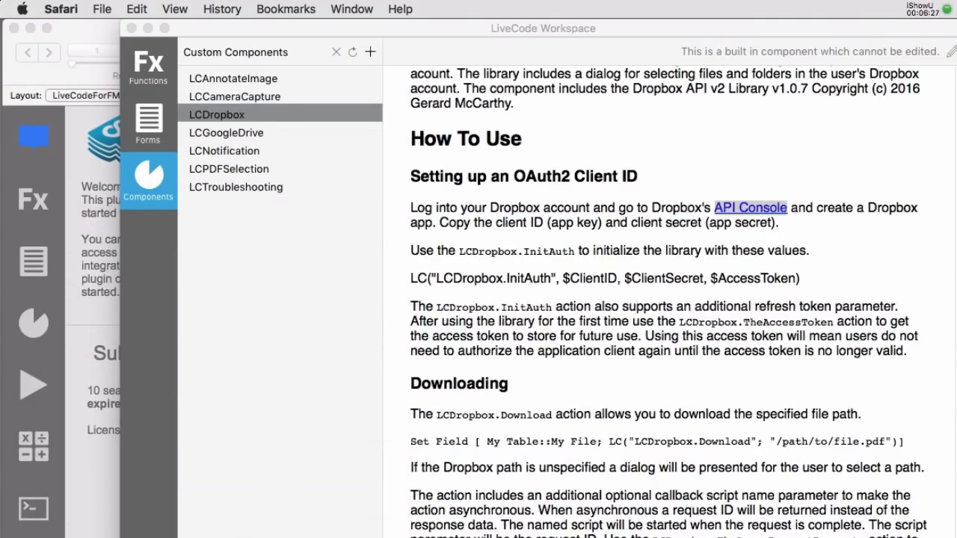
scroll(723, 412, "down", 2)
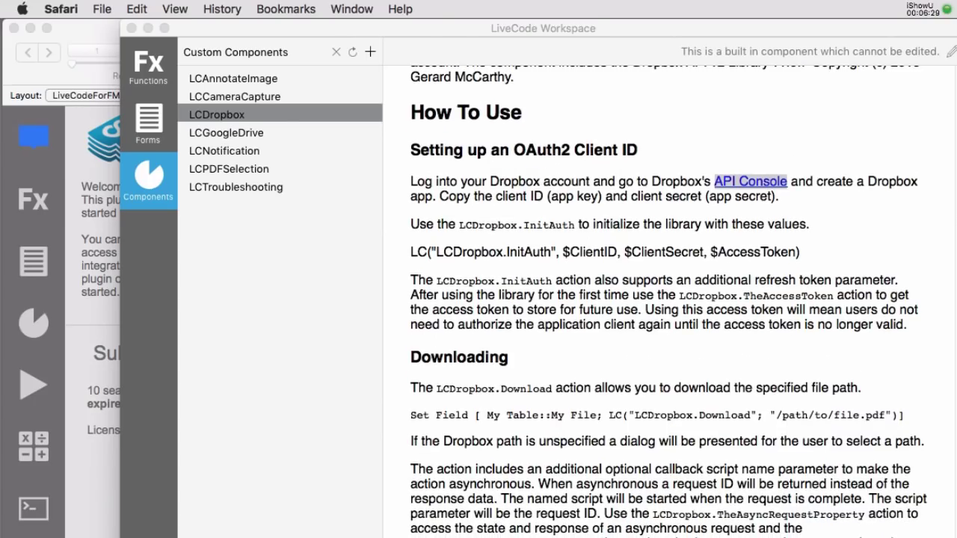
key("super+w")
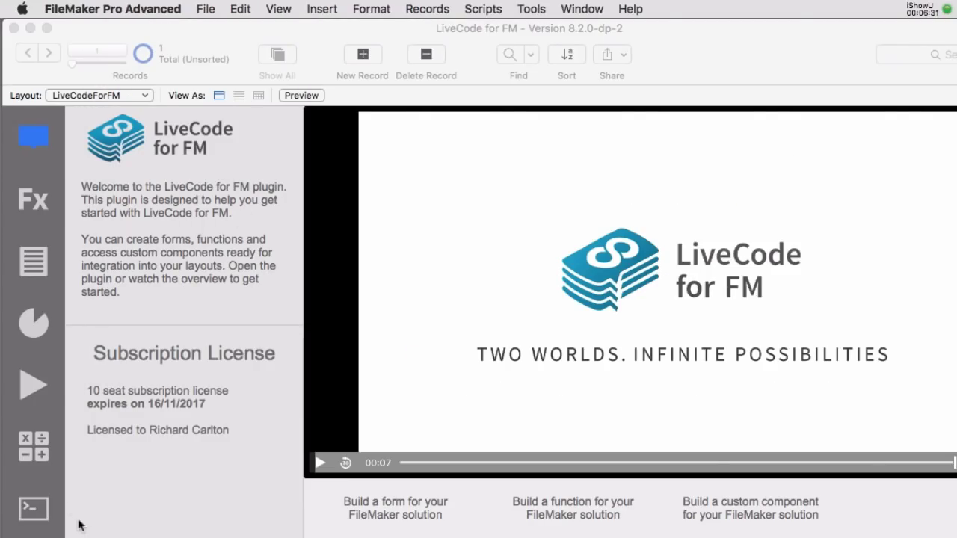
left_click(33, 509)
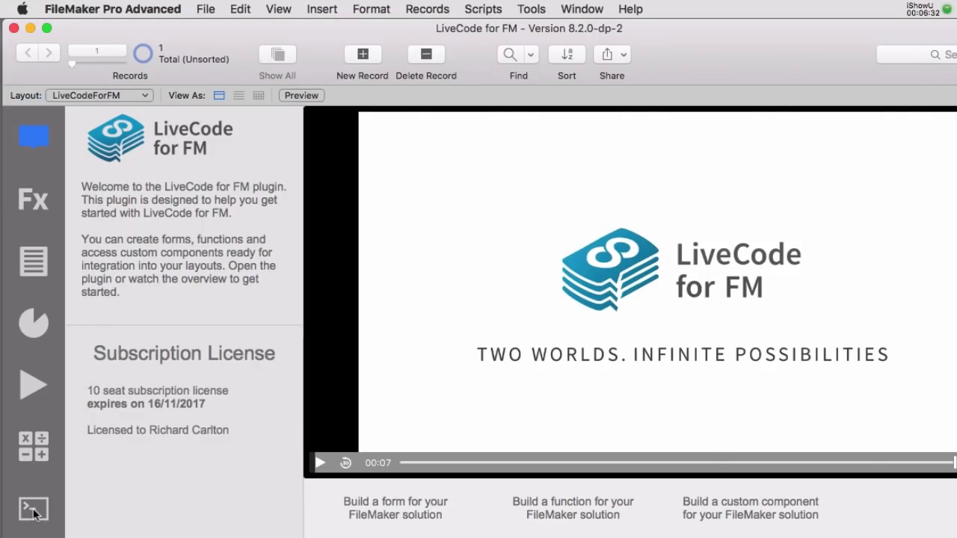
left_click(33, 460)
left_click(30, 387)
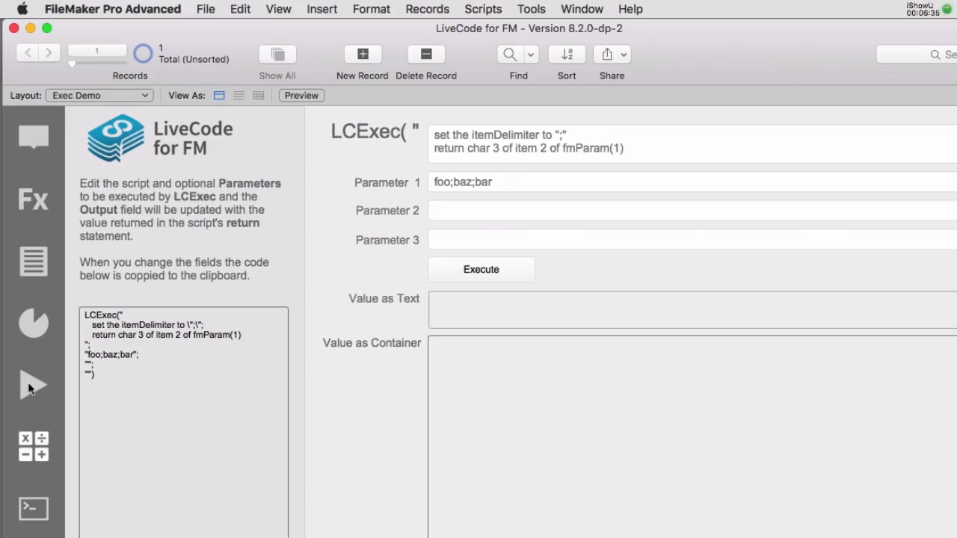
left_click(37, 329)
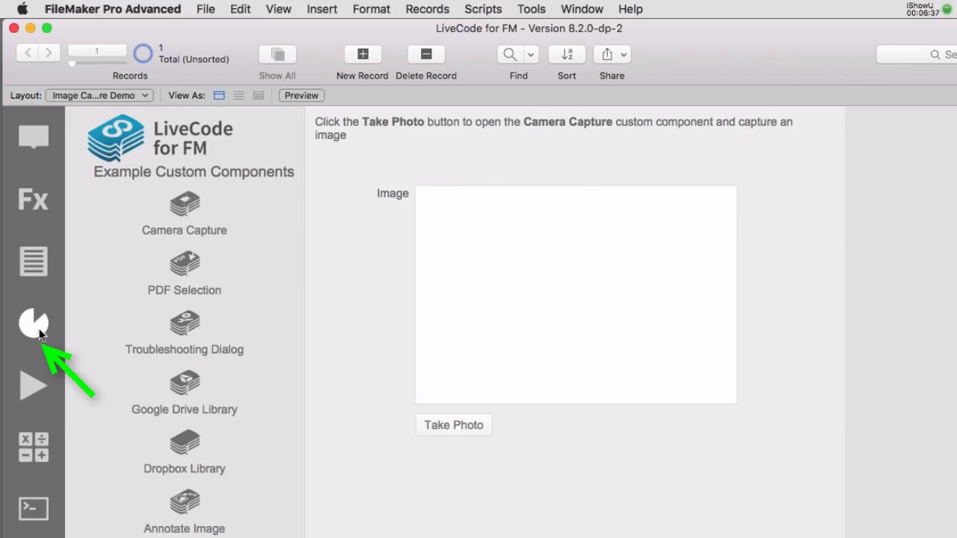
- Open the Dropbox Library demo layout and click into then out of the File container holding 1.jpg
left_click(191, 448)
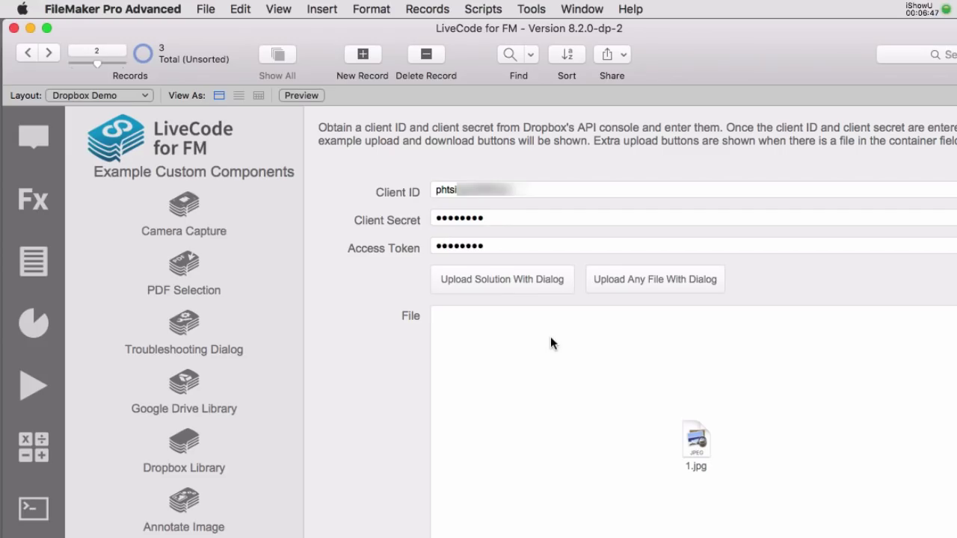
left_click(695, 438)
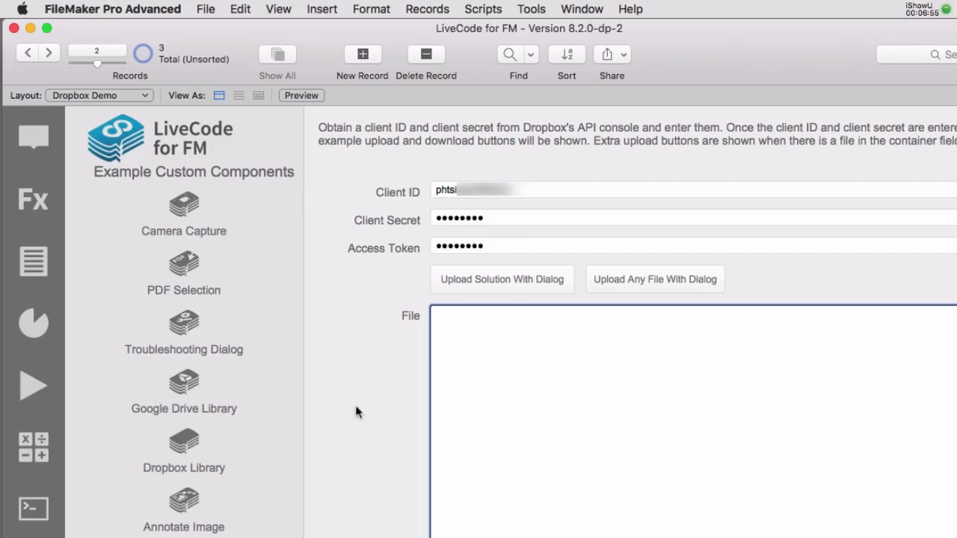
left_click(356, 353)
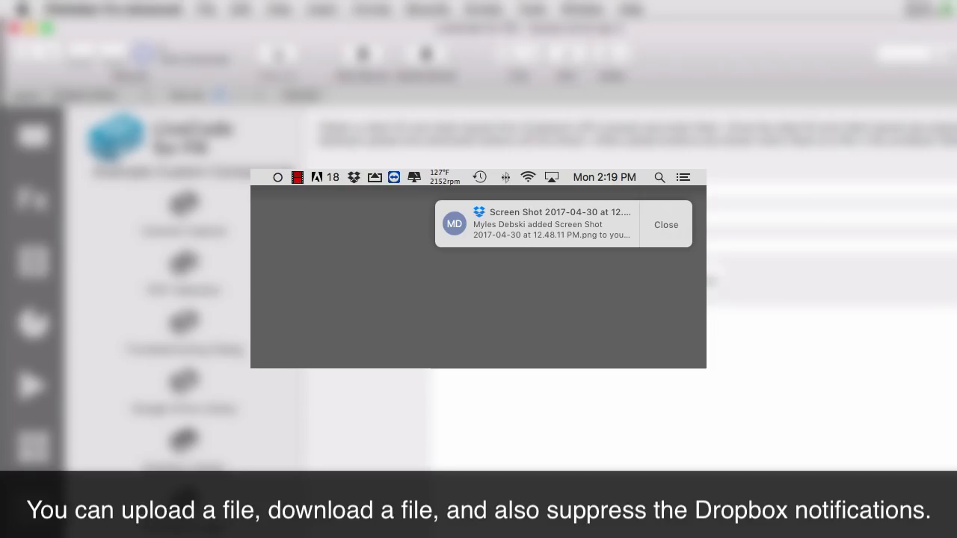
- Close the Dropbox file-added notification
left_click(667, 224)
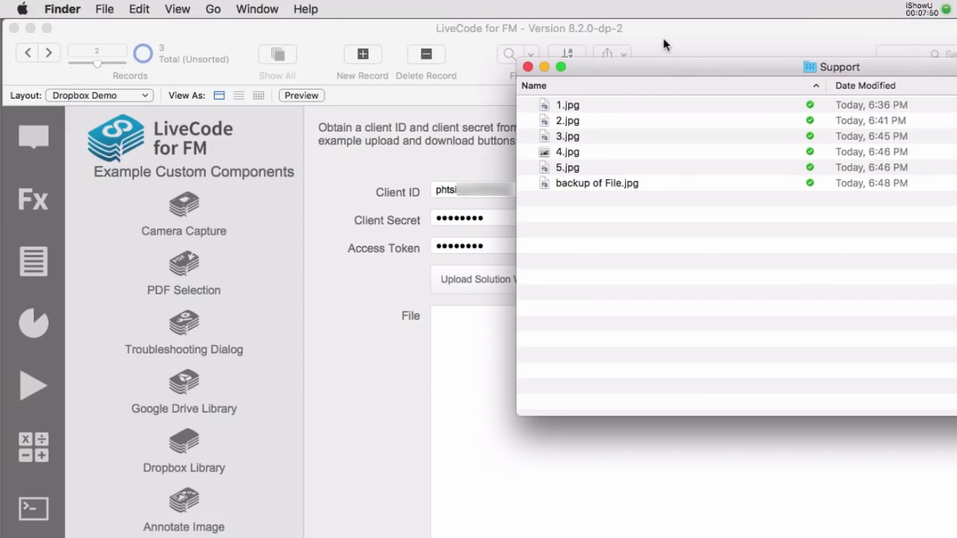
- Trash all six Support folder files, including backup of File.jpg, and return to the FileMaker form
left_click_drag(663, 67, 654, 143)
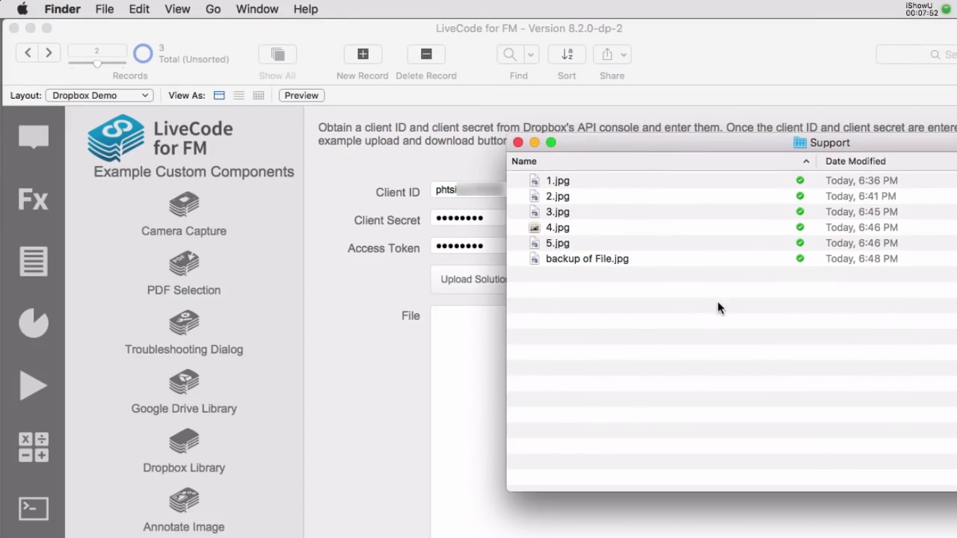
key("super+a")
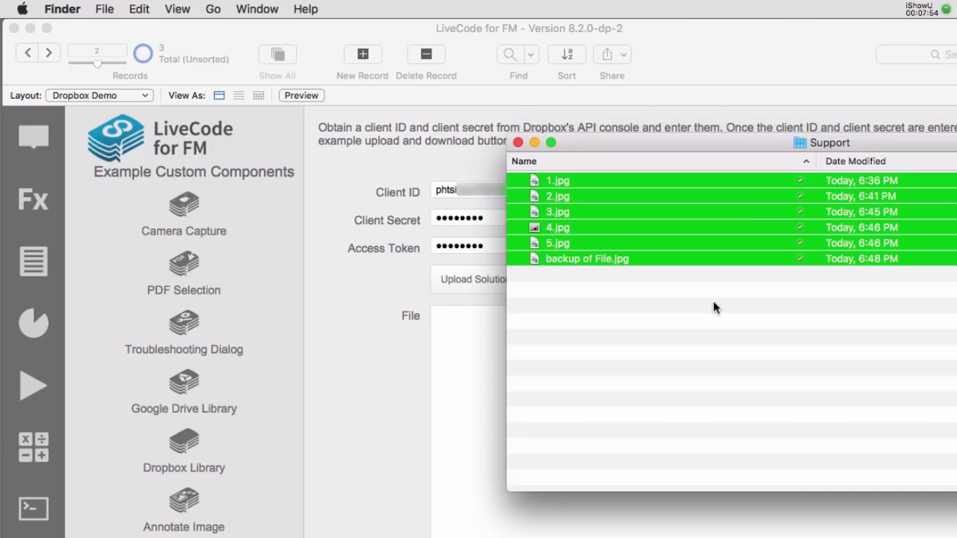
key("super+BackSpace")
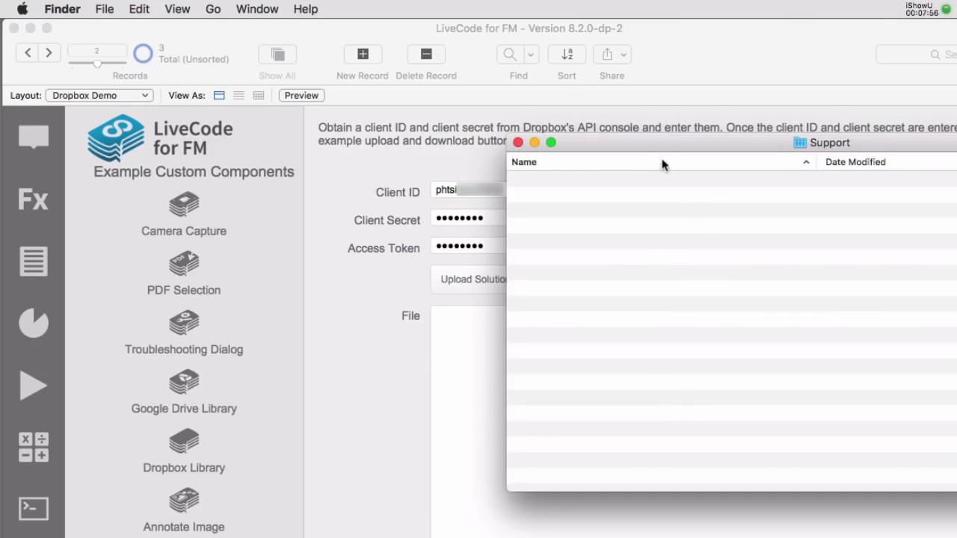
left_click_drag(664, 146, 779, 224)
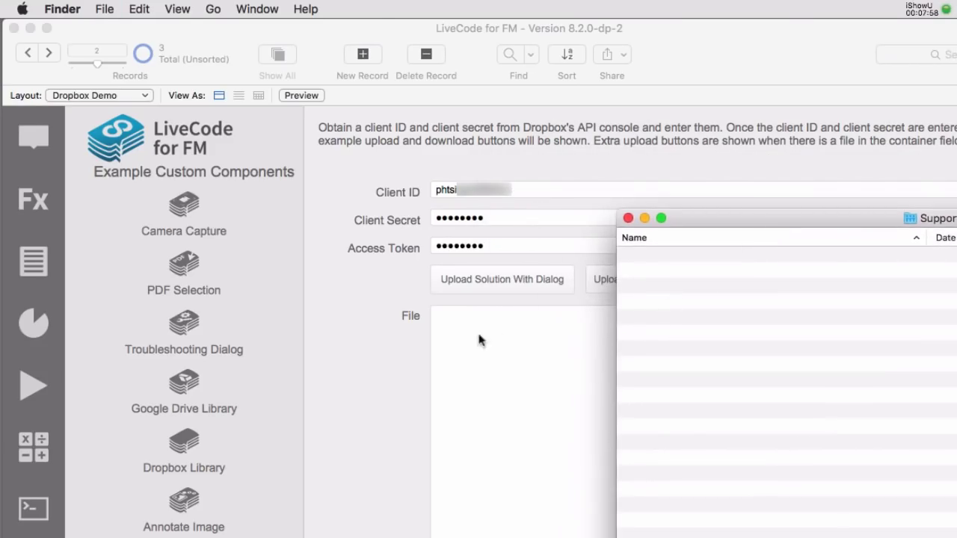
left_click(384, 343)
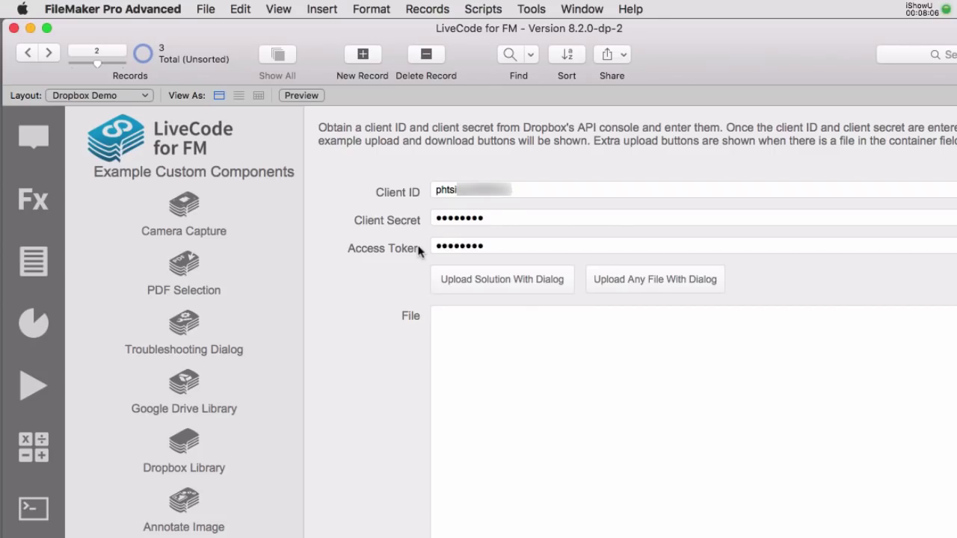
- Upload the solution to the Dropbox Support folder under the name Back.fmp12
left_click(485, 281)
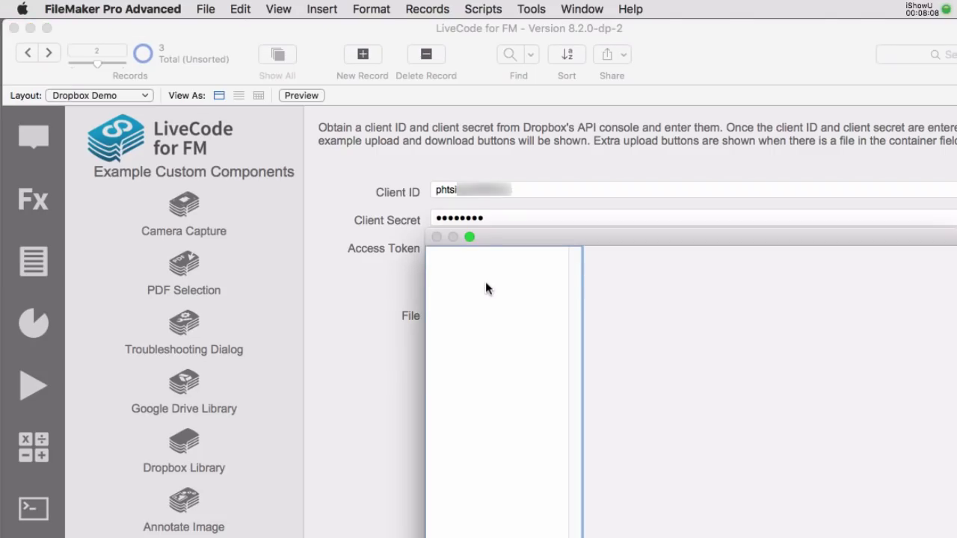
left_click_drag(523, 236, 501, 131)
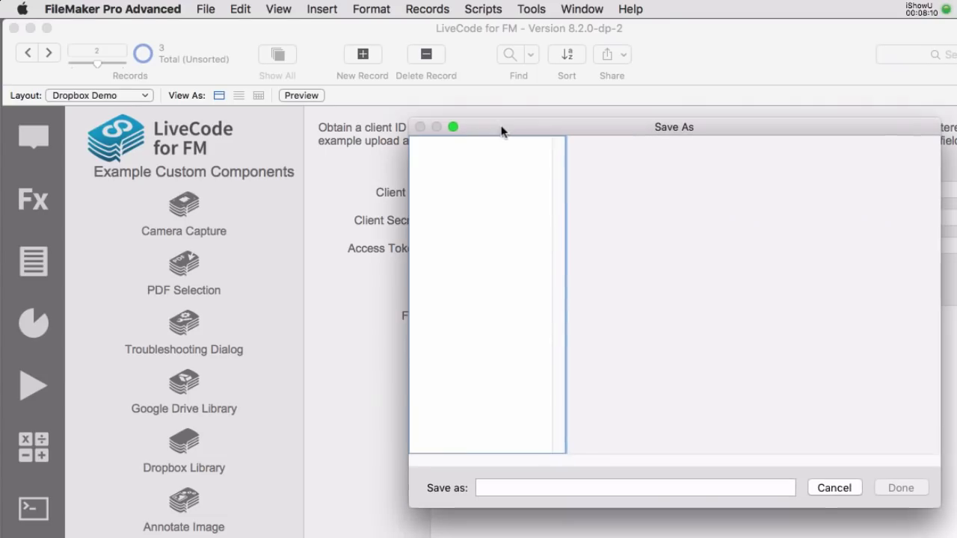
scroll(543, 244, "down", 10)
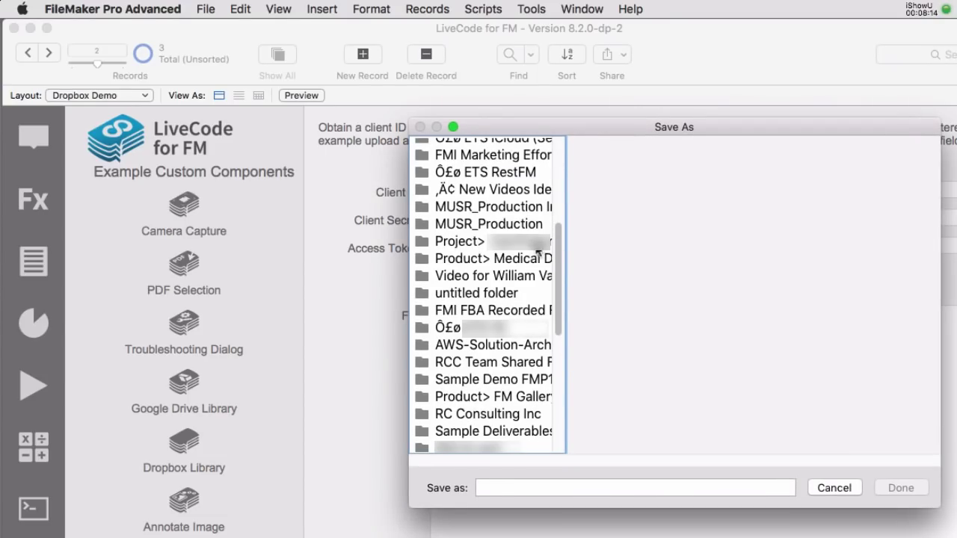
scroll(536, 254, "down", 10)
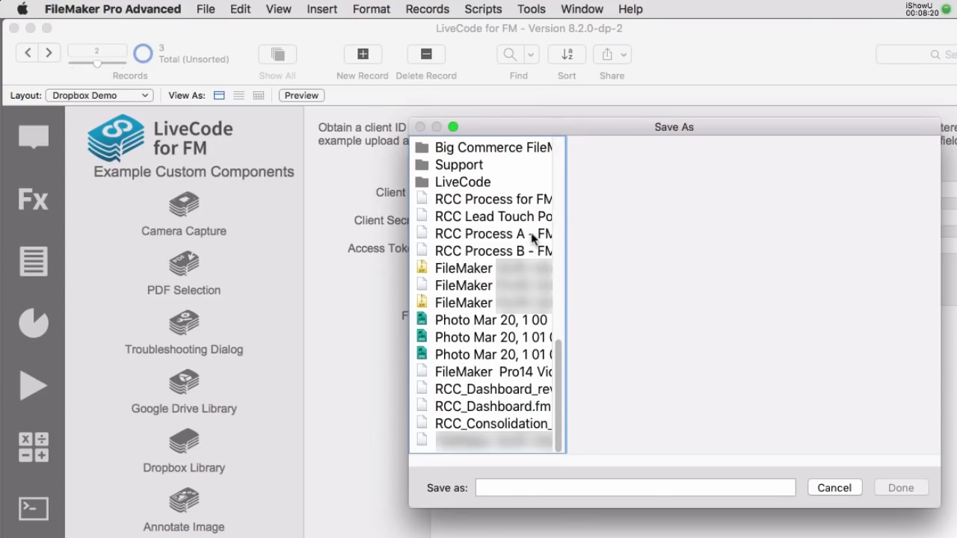
left_click(472, 169)
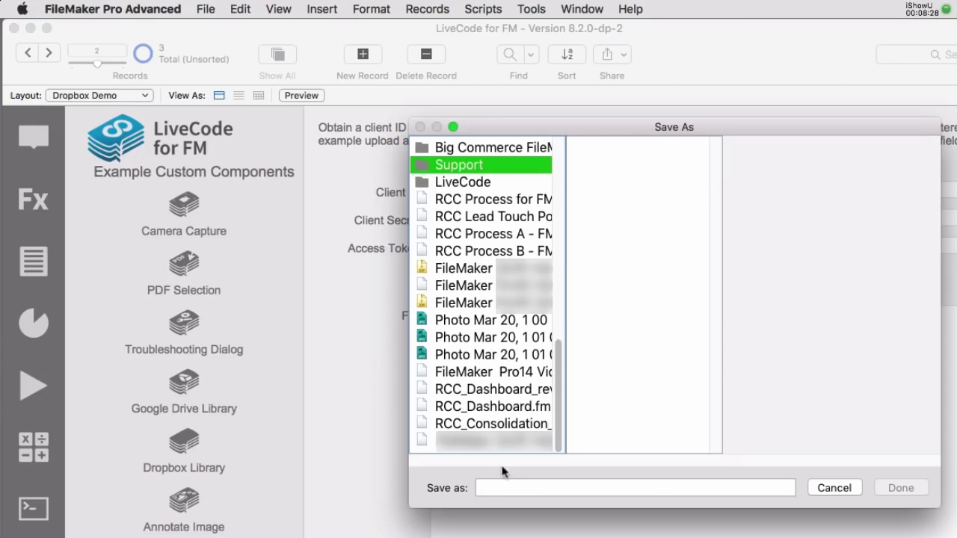
left_click(505, 485)
type("Back")
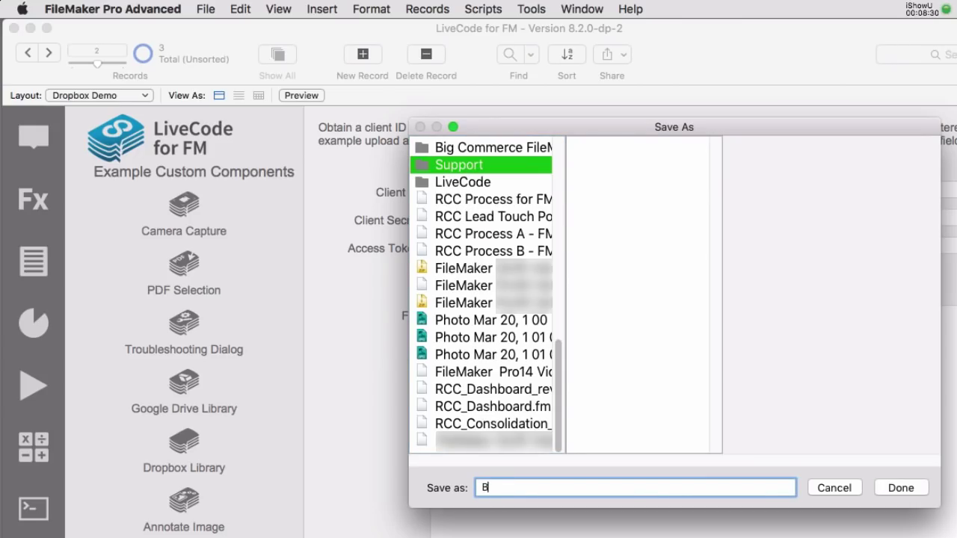
type(".fmp12")
left_click(889, 488)
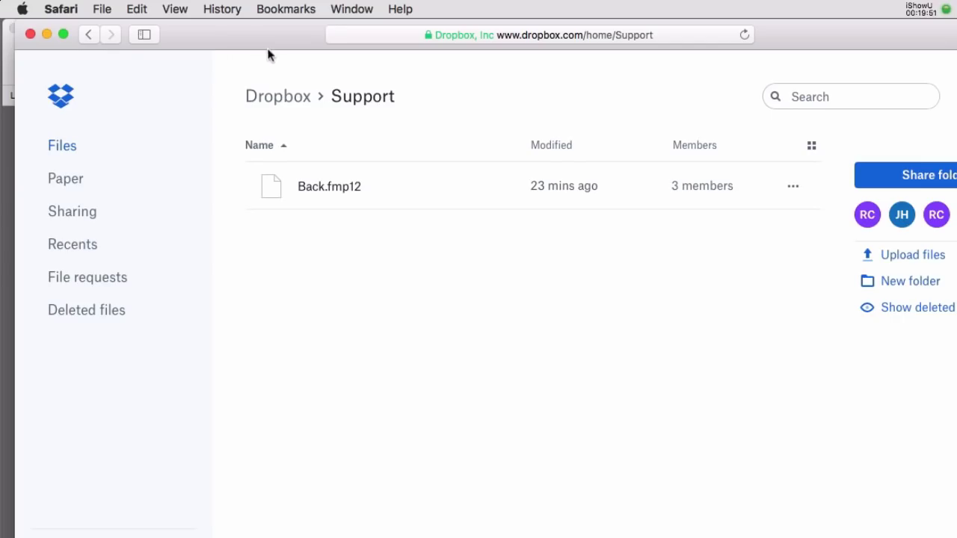
- Preview Back.fmp12 in Dropbox to confirm its 51.54 MB size, then move the browser aside
left_click(329, 188)
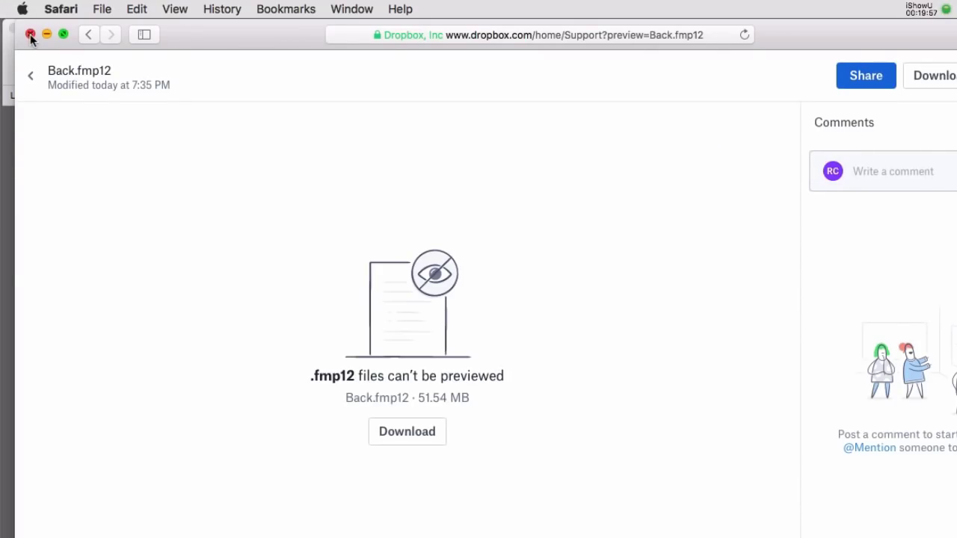
left_click_drag(172, 48, 252, 537)
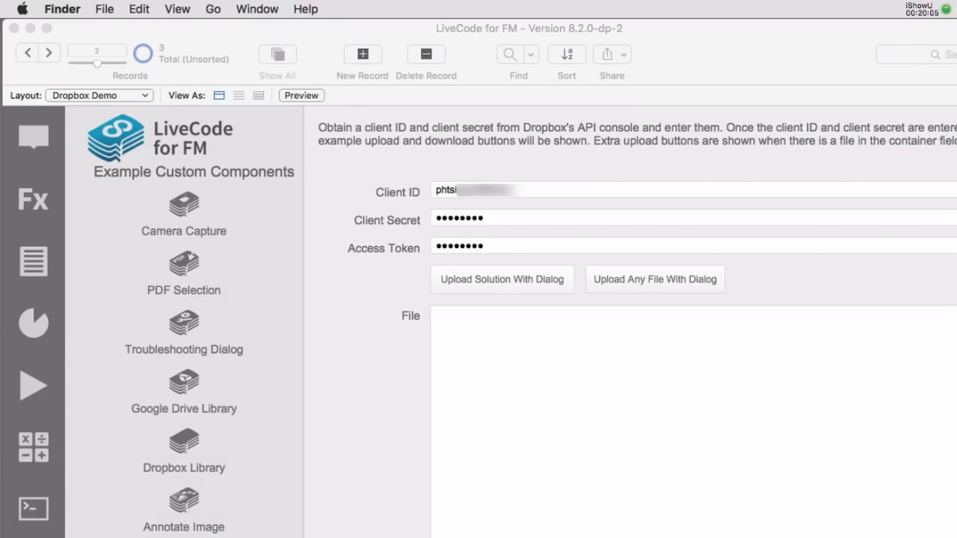
- Upload maxresdefault.jpg from FileMaker to the Dropbox Support folder, saved as Catburrito.jpg
left_click(897, 292)
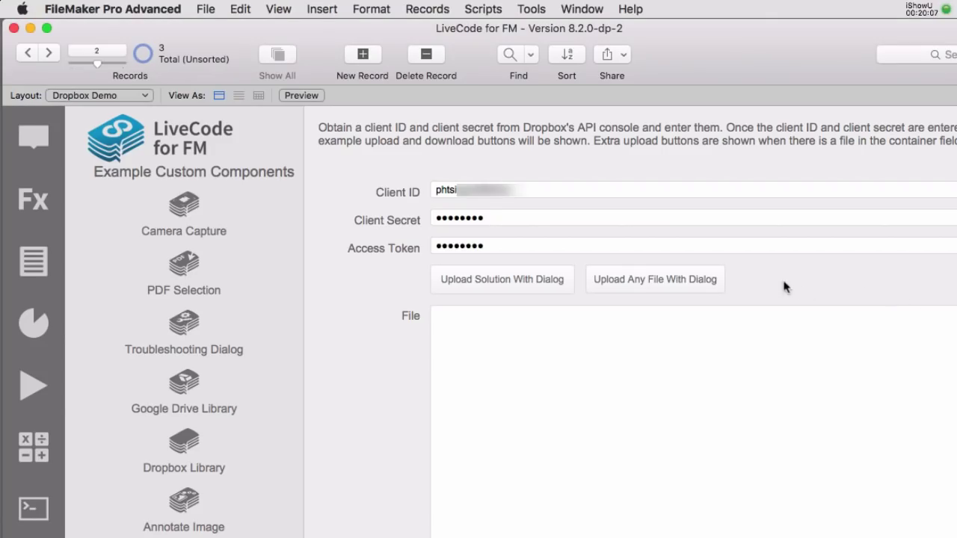
left_click(664, 280)
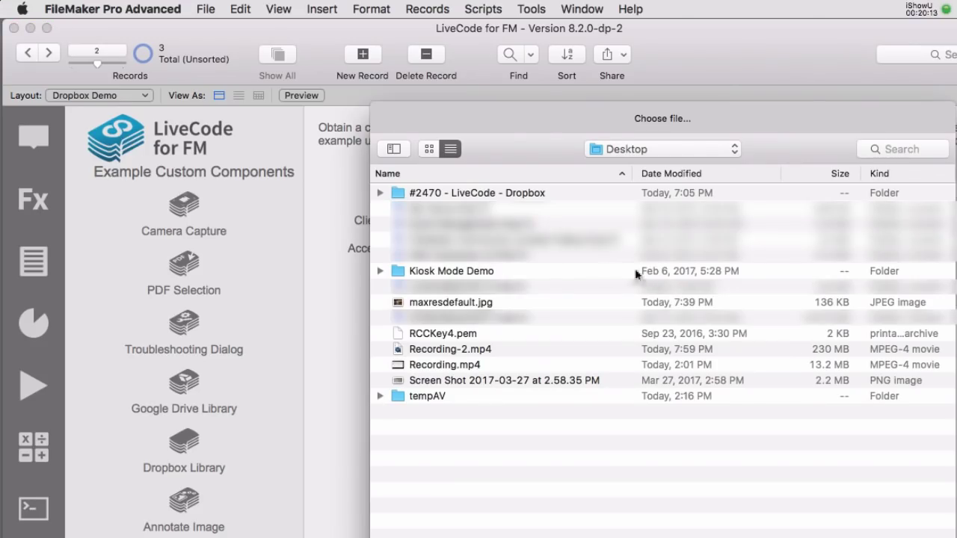
left_click(441, 304)
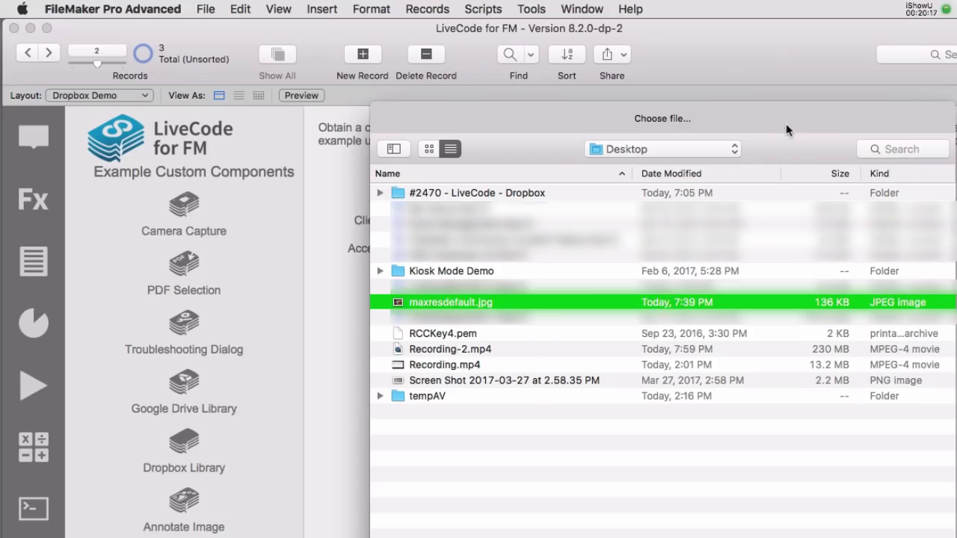
left_click_drag(786, 130, 764, 63)
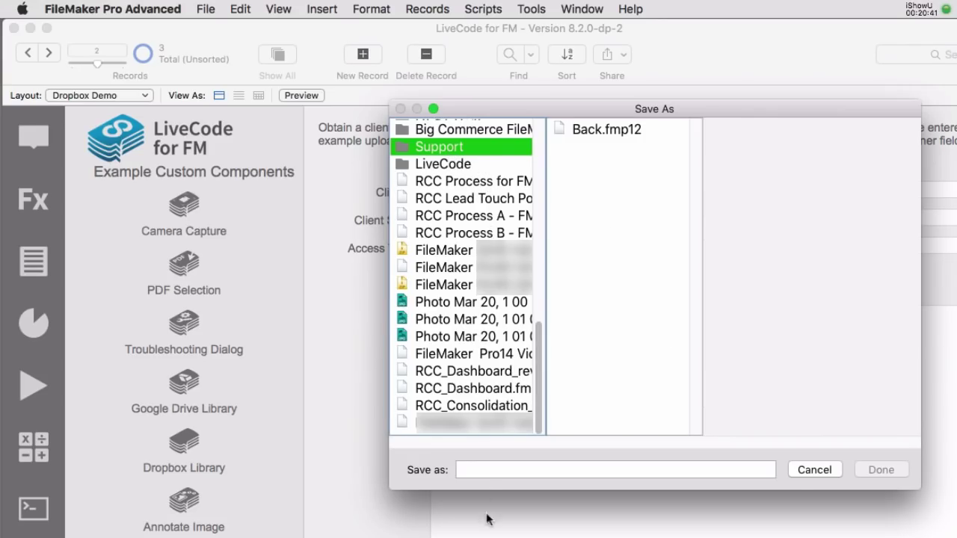
left_click(491, 475)
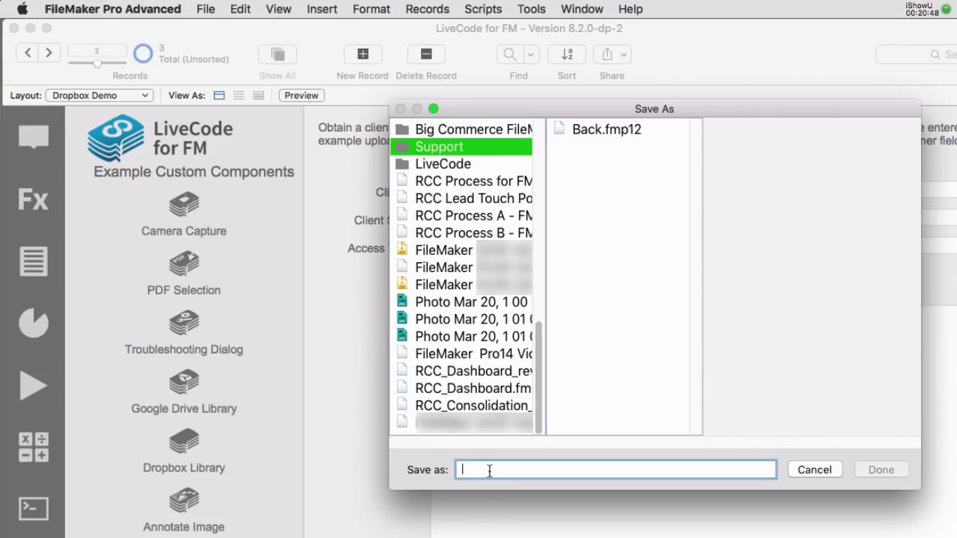
type("Cat")
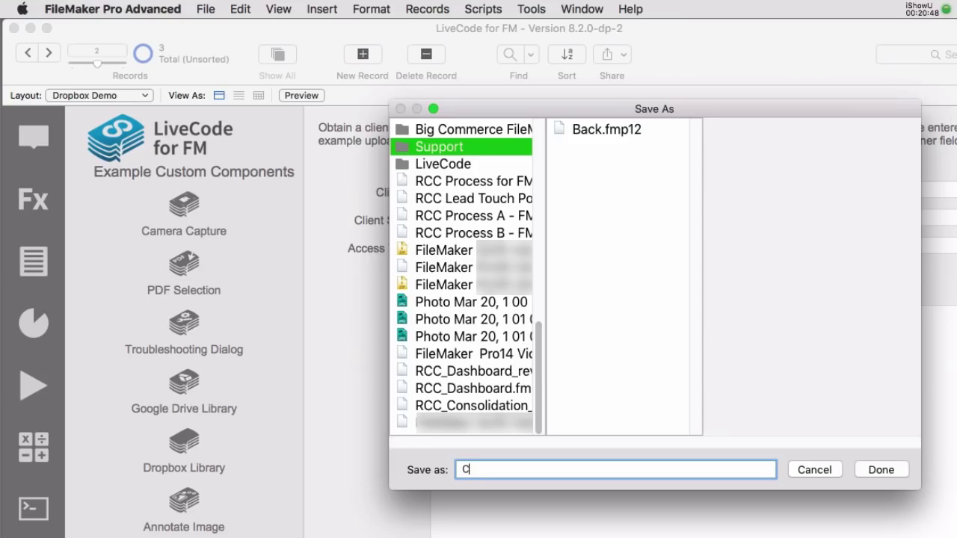
type("burrito.jpg")
left_click(893, 471)
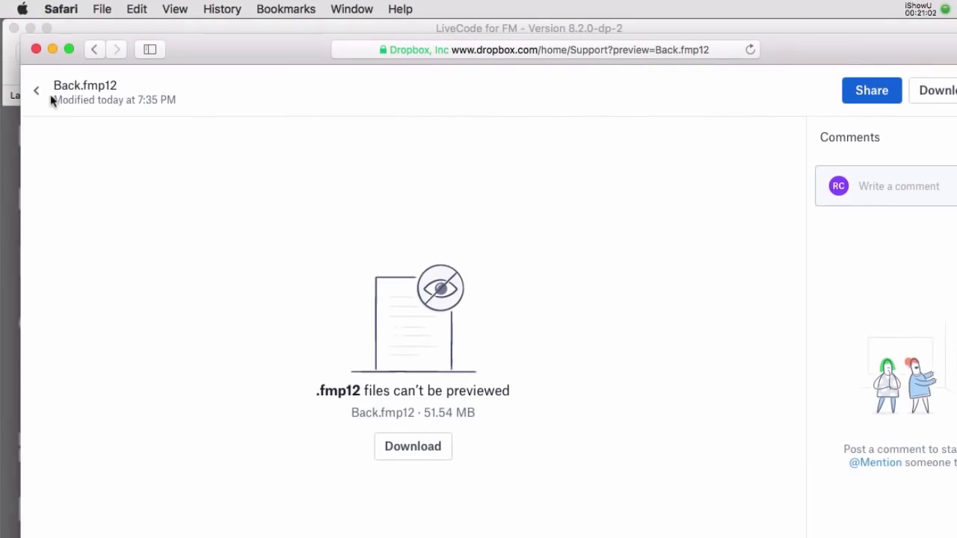
- Back in the Support folder, preview Catburrito.jpg, then move Safari aside and hide it
left_click(36, 92)
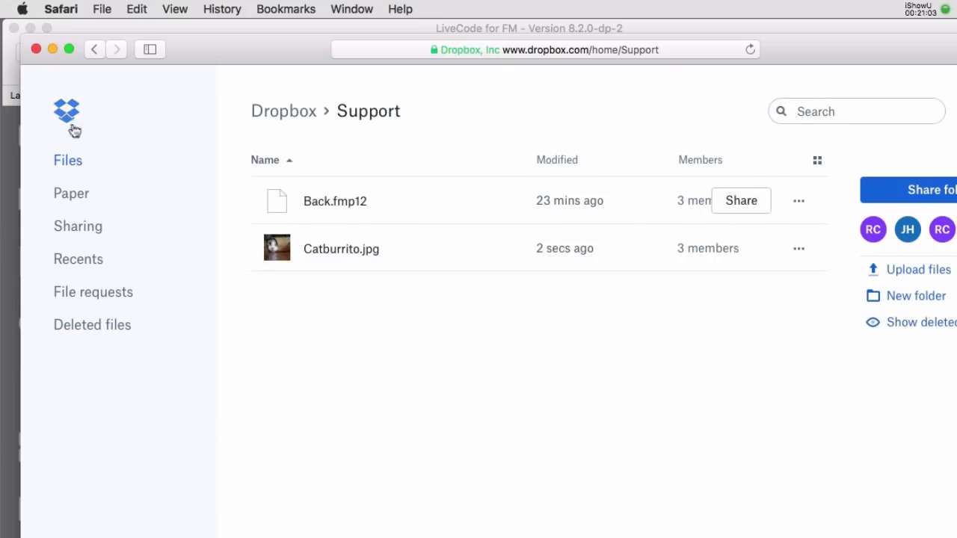
left_click(324, 257)
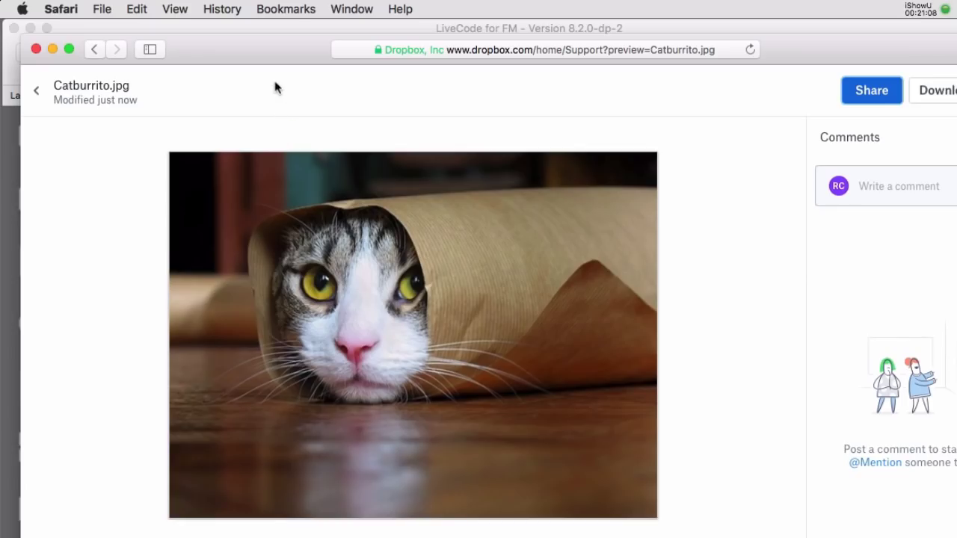
left_click_drag(252, 43, 282, 509)
key("super+m")
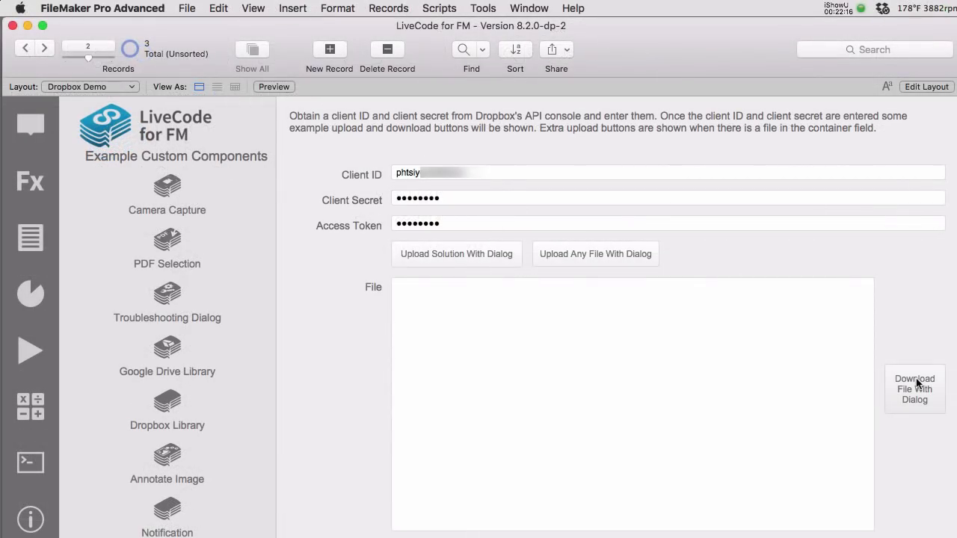
- Download 99233806-bringing-home-new-cat-632x475.jpg from Dropbox Support into the container field
left_click(914, 383)
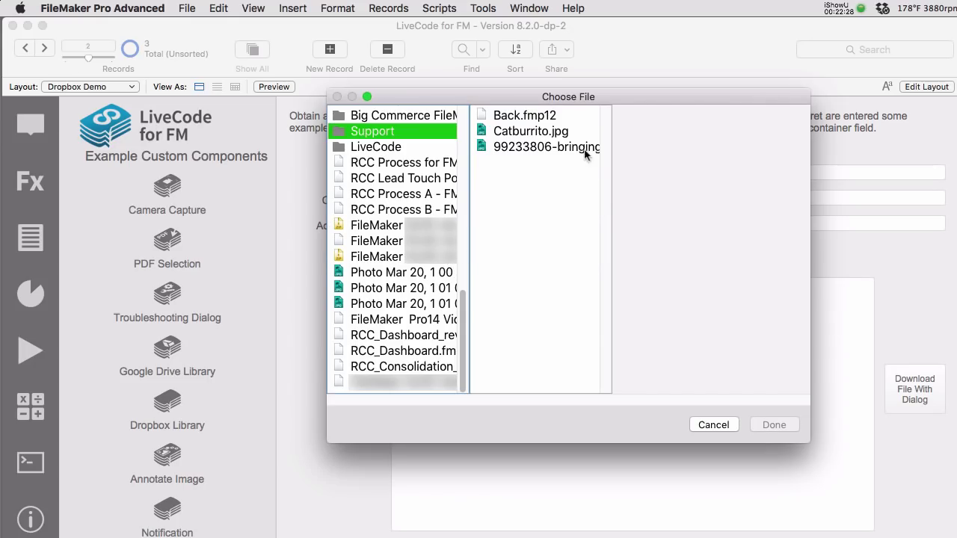
left_click(553, 147)
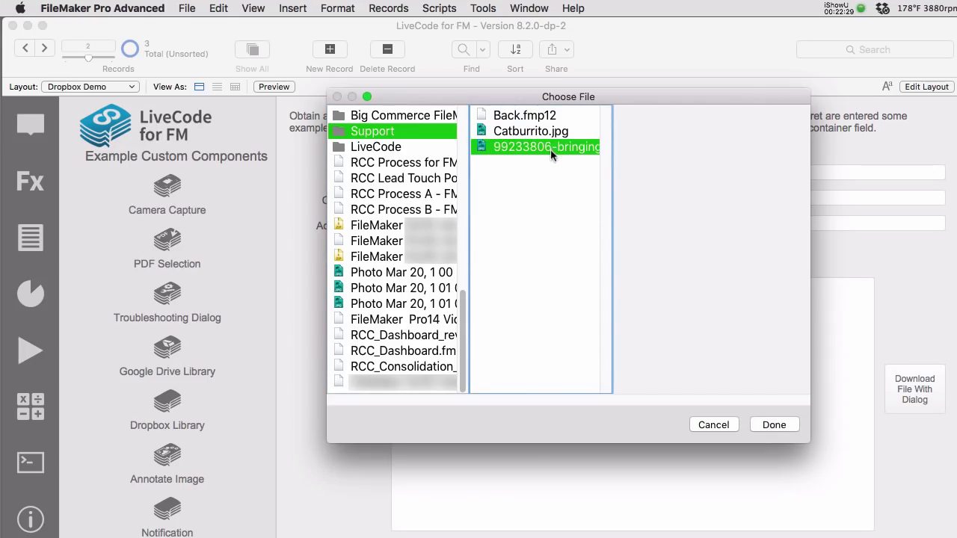
left_click(774, 425)
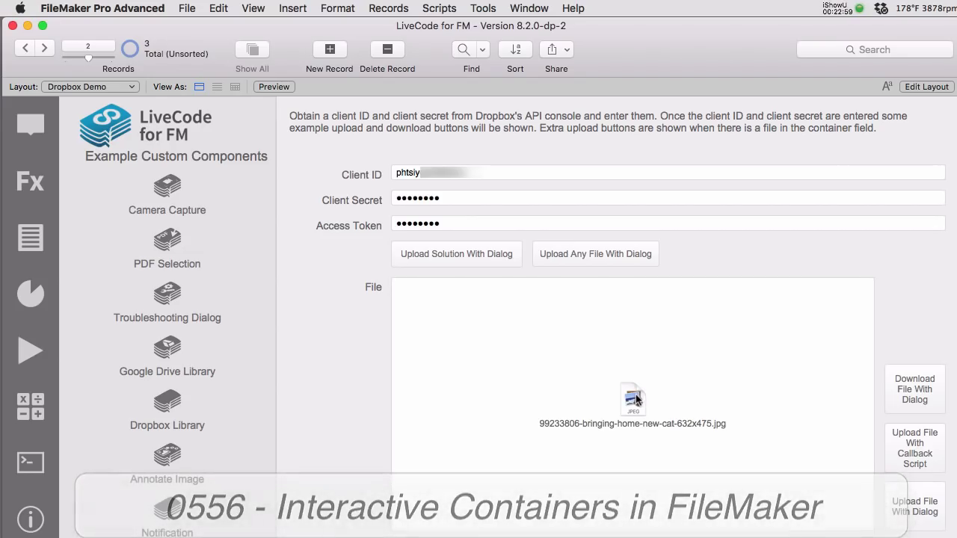
- Export the container's cat photo to the Desktop with Export Field Contents
right_click(635, 397)
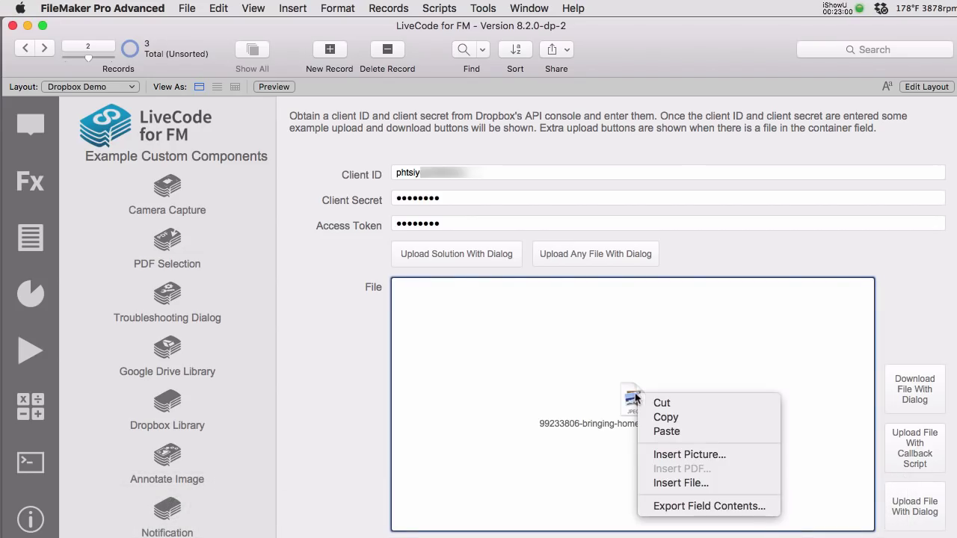
left_click(673, 506)
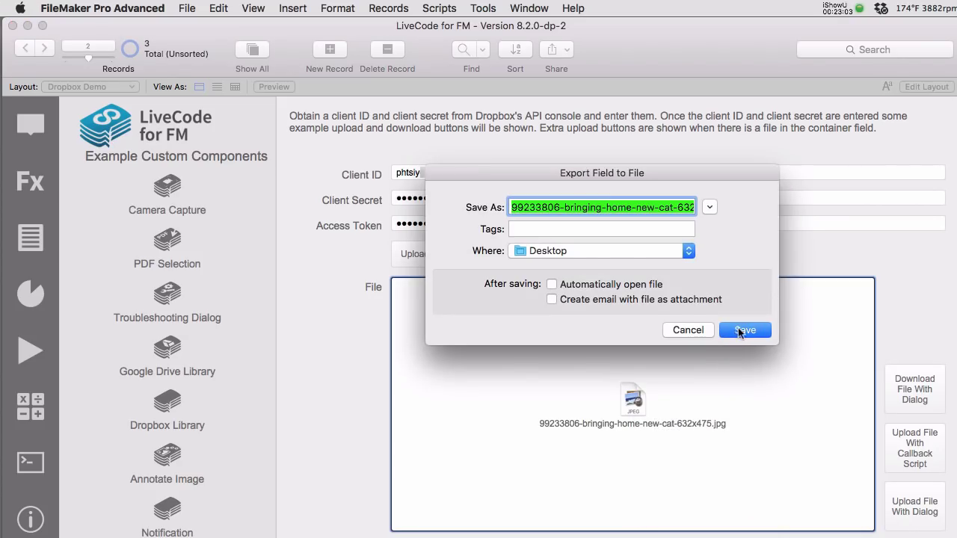
left_click(742, 330)
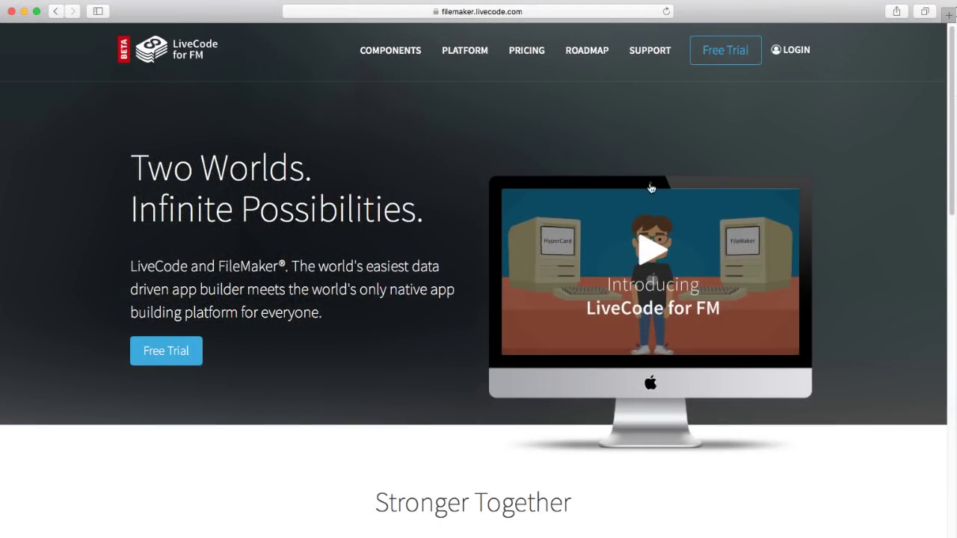
left_click(554, 17)
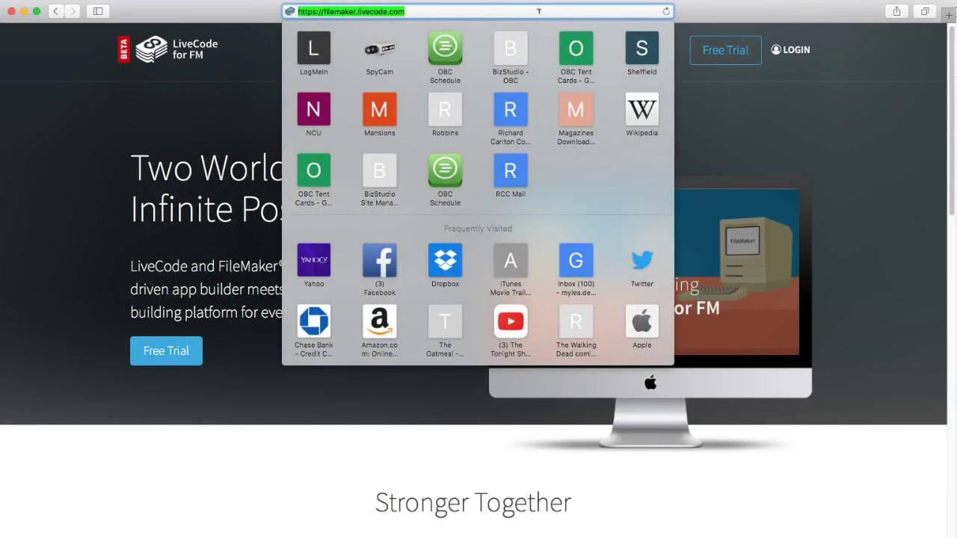
left_click(752, 482)
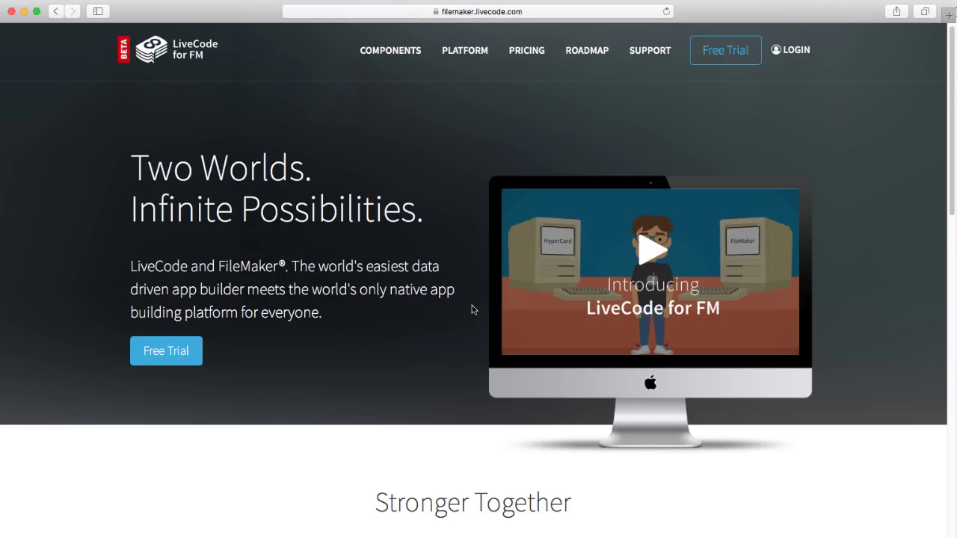
scroll(472, 306, "down", 2)
scroll(472, 309, "up", 4)
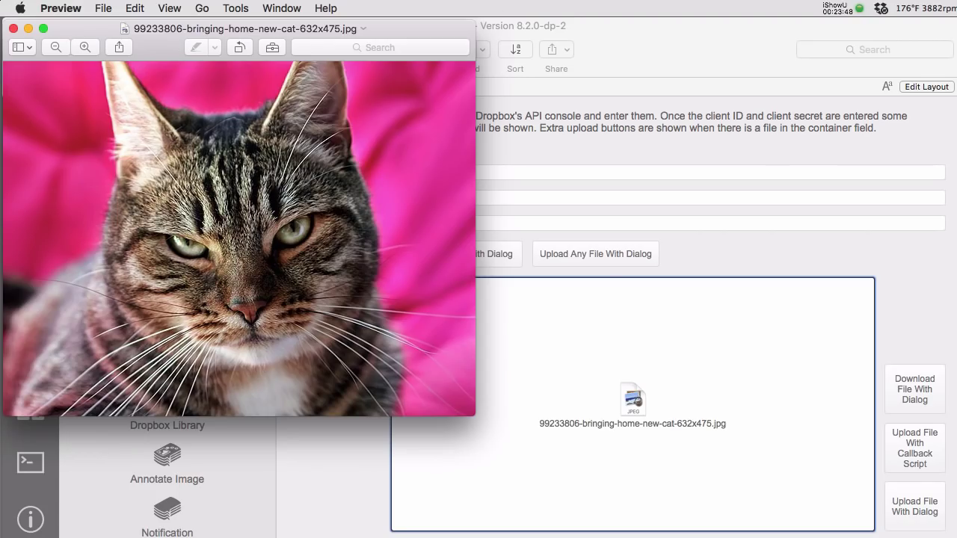
- Close the exported cat photo's Preview window with Cmd+W
key("super+w")
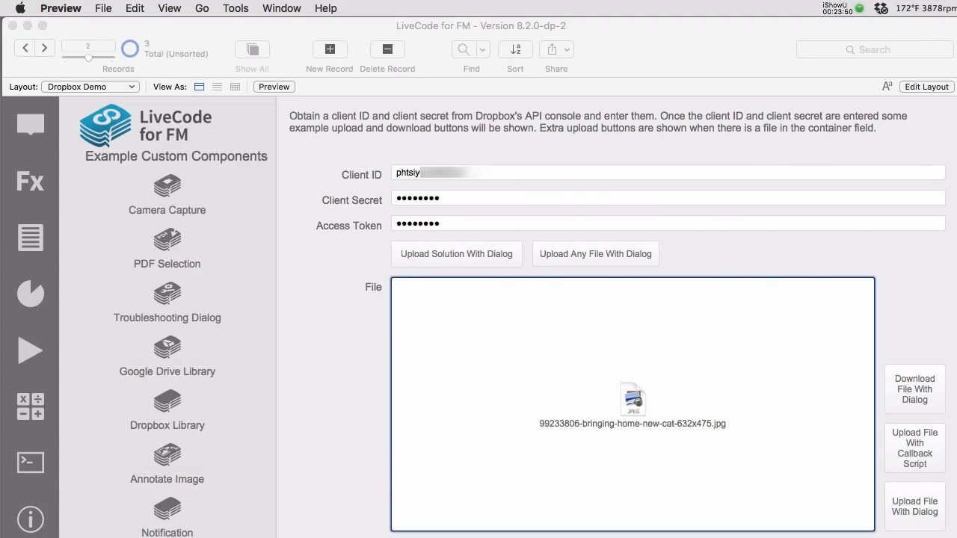